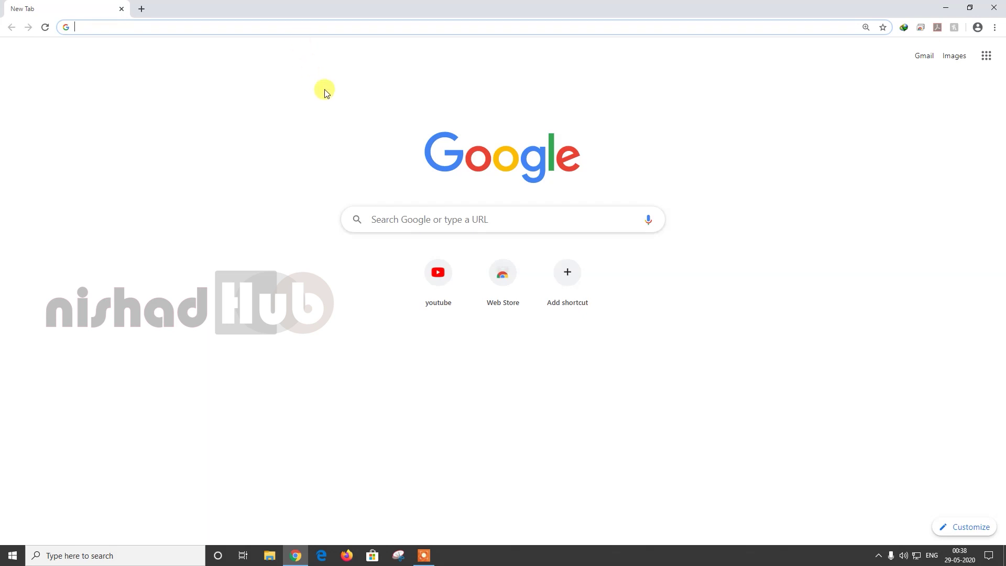
Go to the Google homepage at google.com
left_click(189, 27)
type("goo")
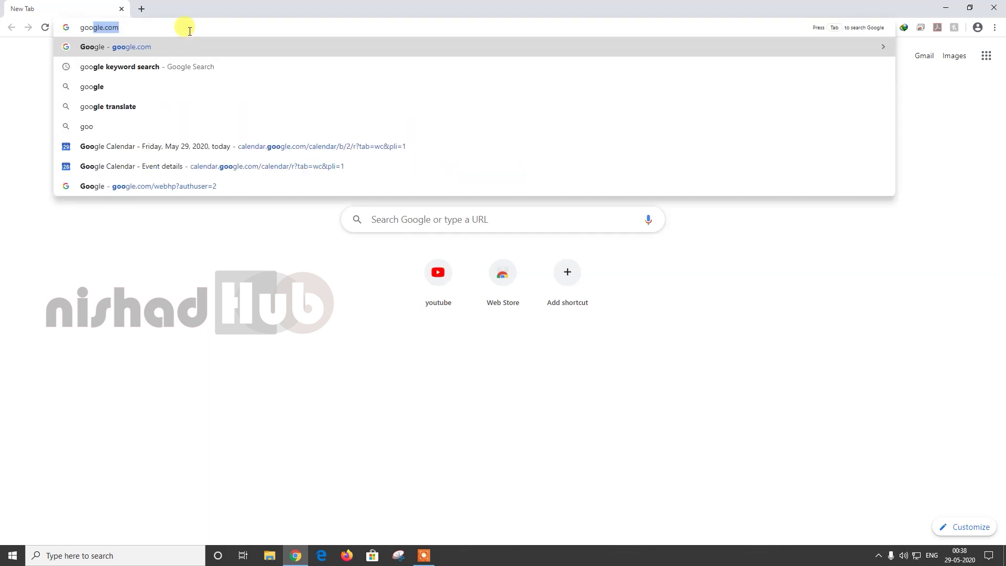
key("Return")
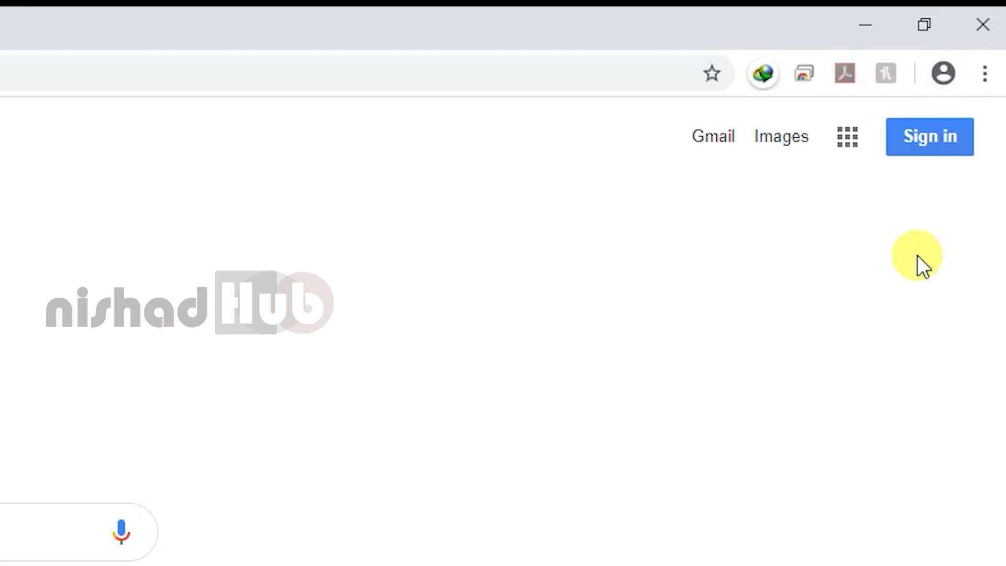
Sign in to Google with the first saved account, submitting the account password
left_click(933, 137)
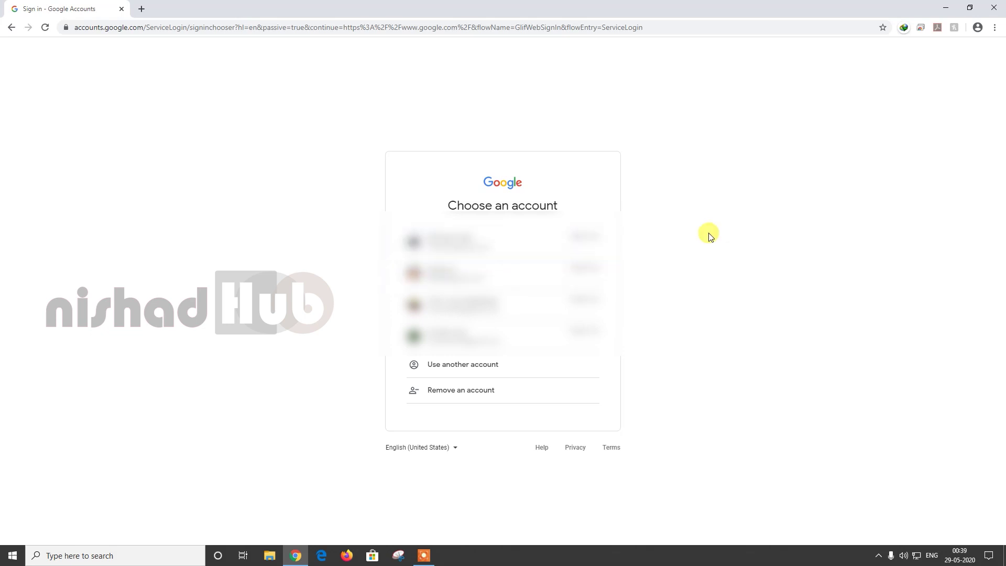
left_click(464, 235)
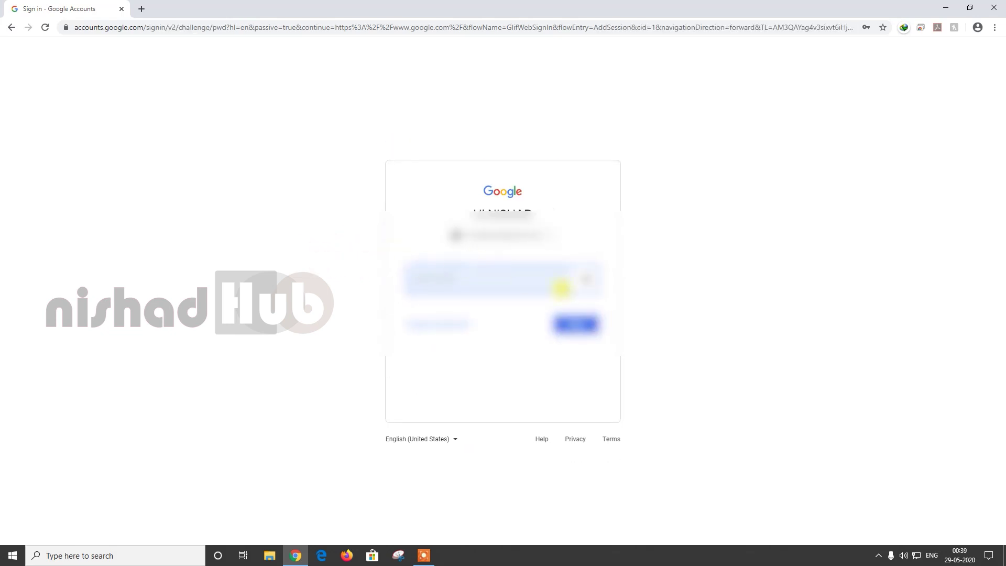
left_click(579, 324)
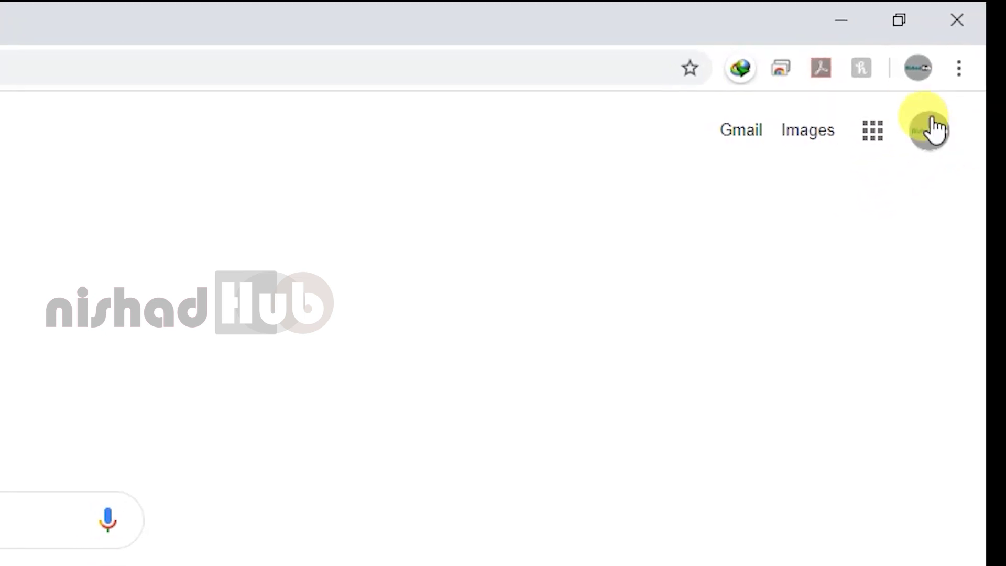
Open Google Classroom from the Google apps list and continue with the signed-in account
left_click(890, 119)
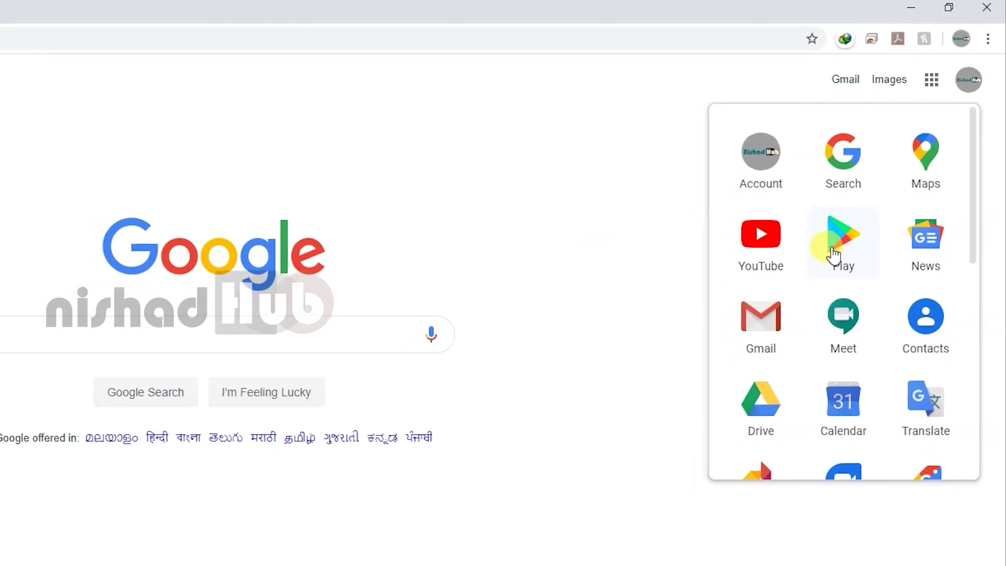
scroll(939, 272, "down", 3)
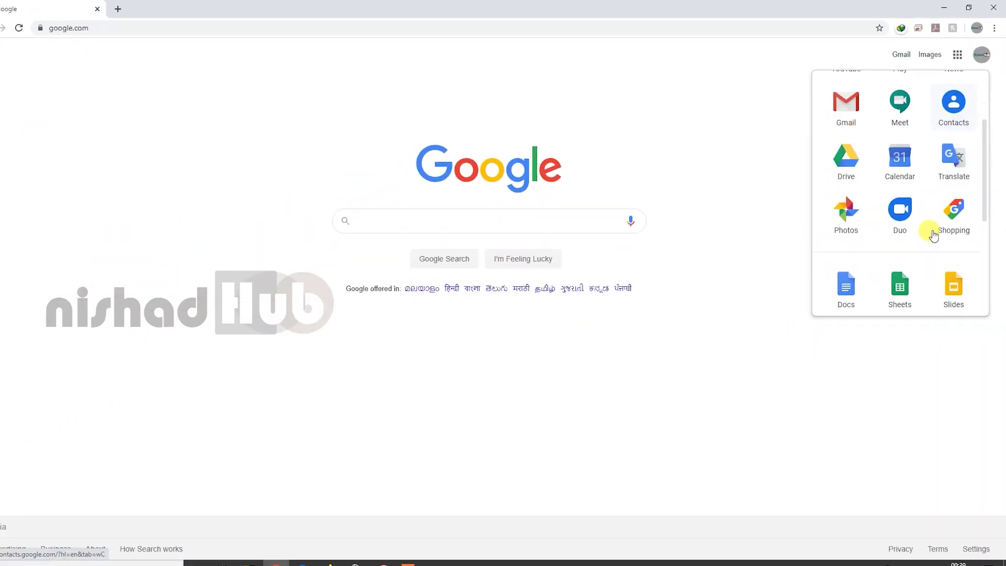
scroll(910, 292, "up", 3)
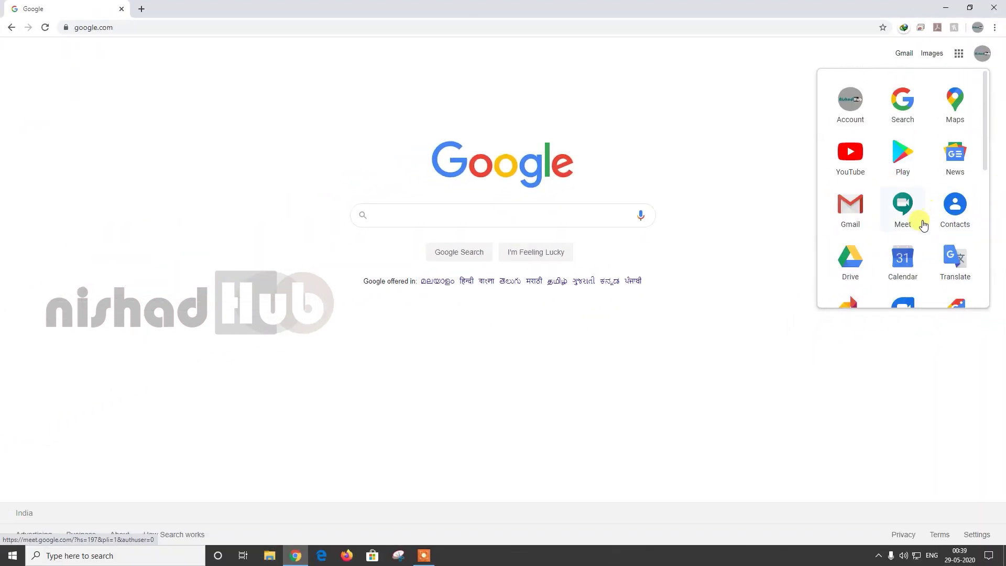
scroll(924, 224, "down", 4)
left_click(953, 284)
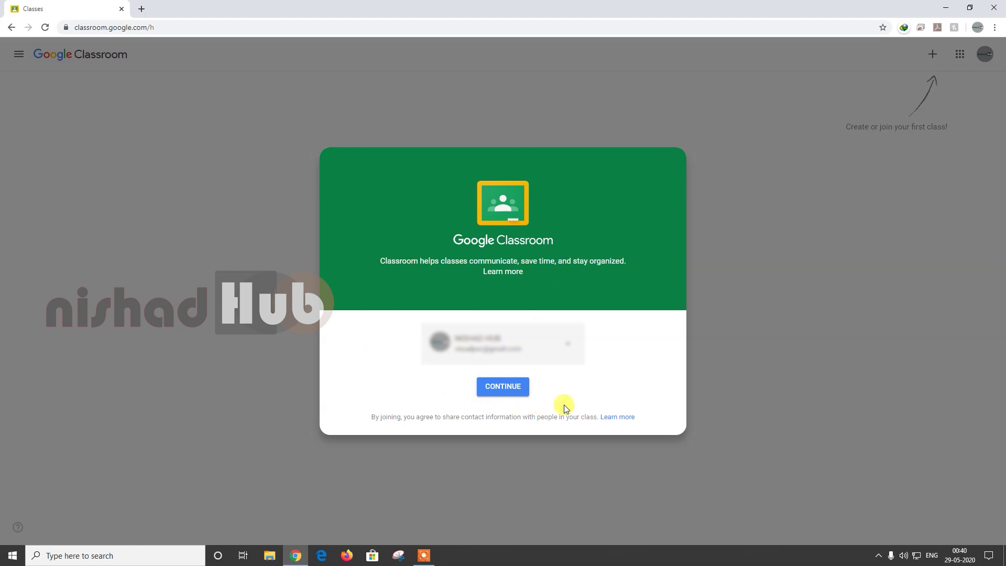
left_click(505, 387)
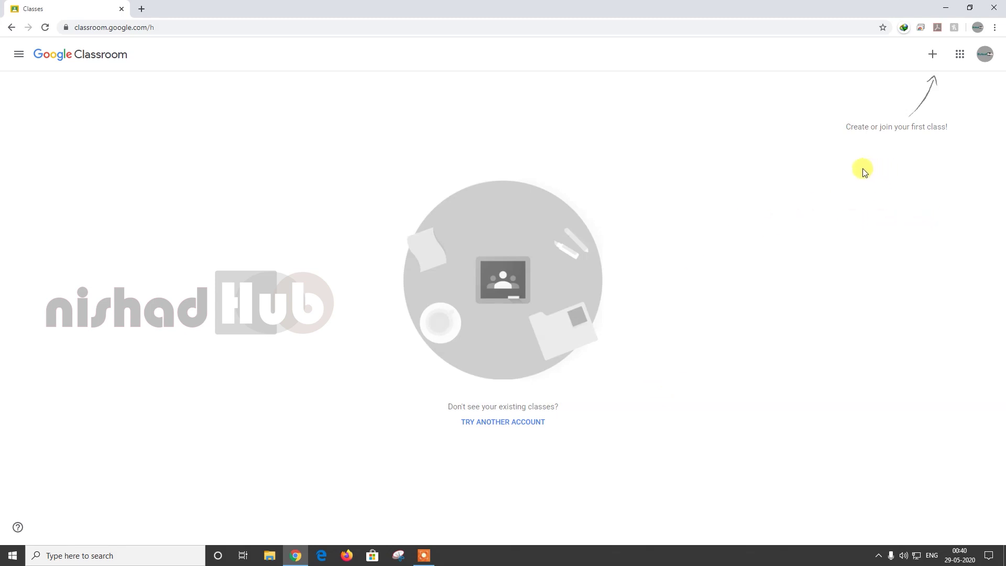
Start creating a class and accept the notice about not using Classroom at a school with students
left_click(931, 60)
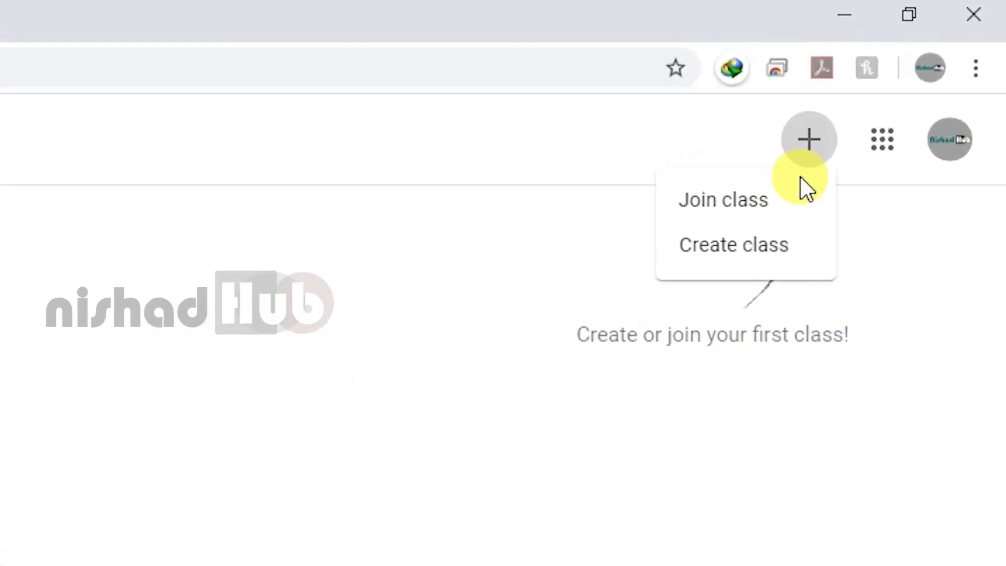
left_click(768, 244)
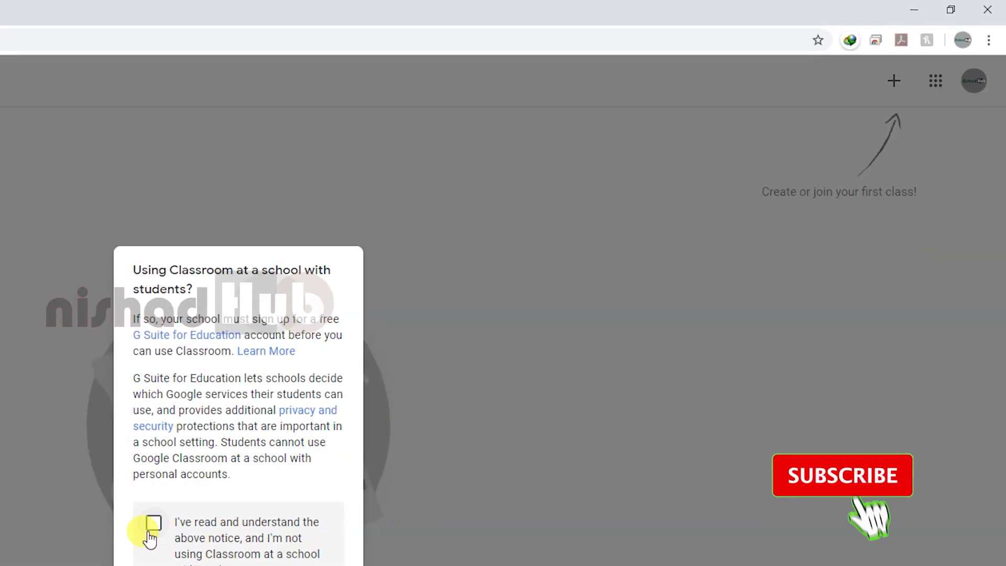
left_click(447, 344)
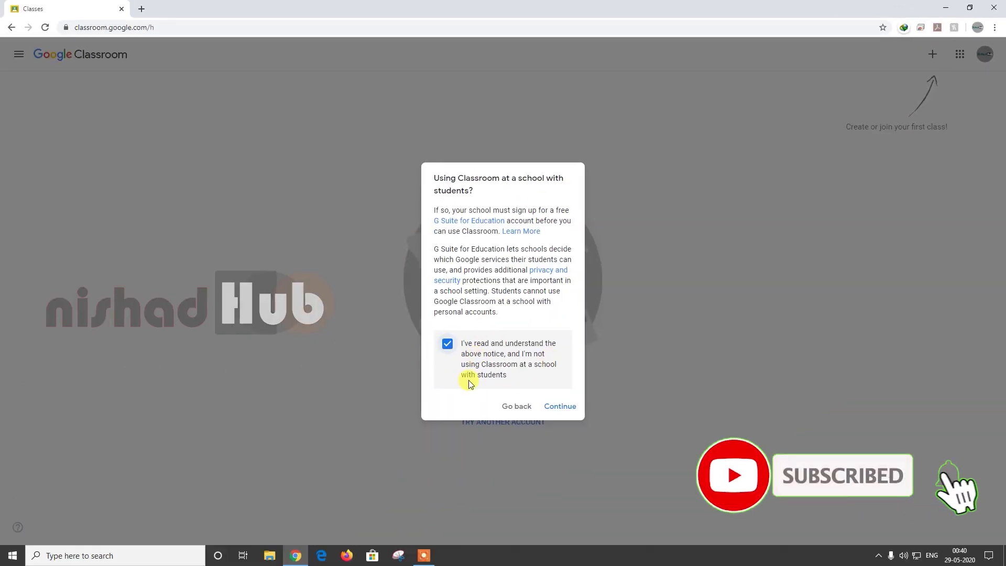
left_click(560, 407)
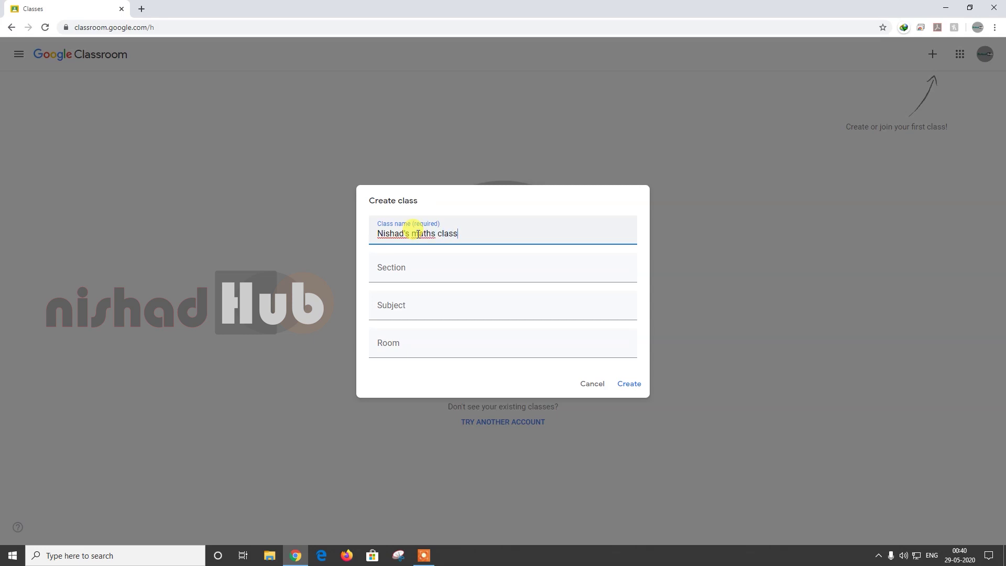
Create the maths class with section B, subject Maths and room Num1, and dismiss the What's new notice
left_click(408, 270)
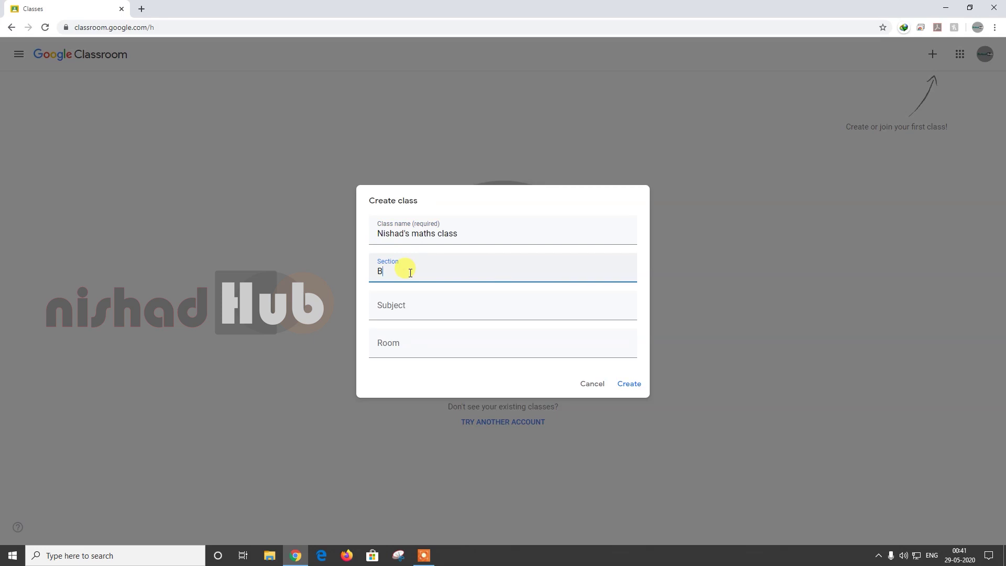
left_click(412, 312)
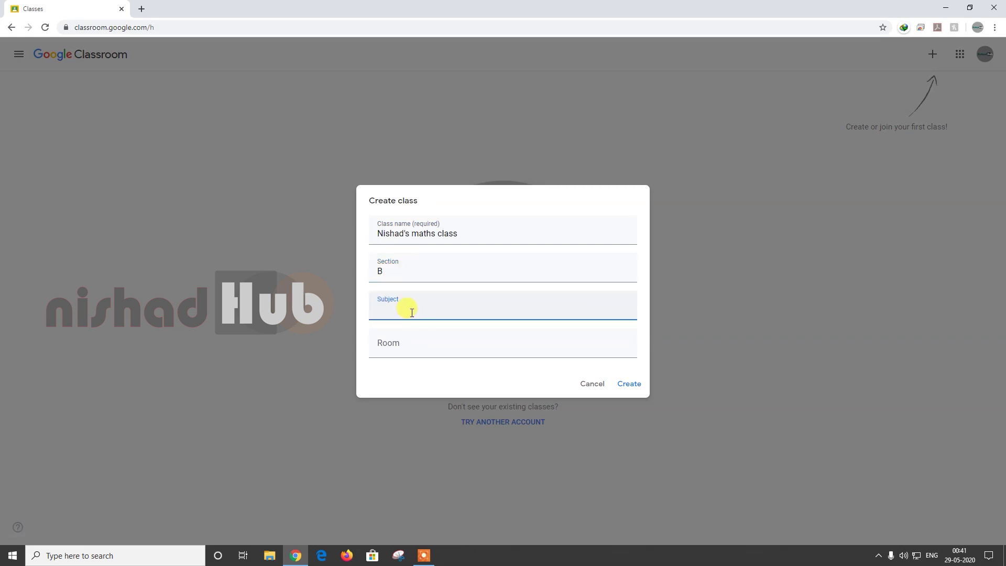
type("Maths")
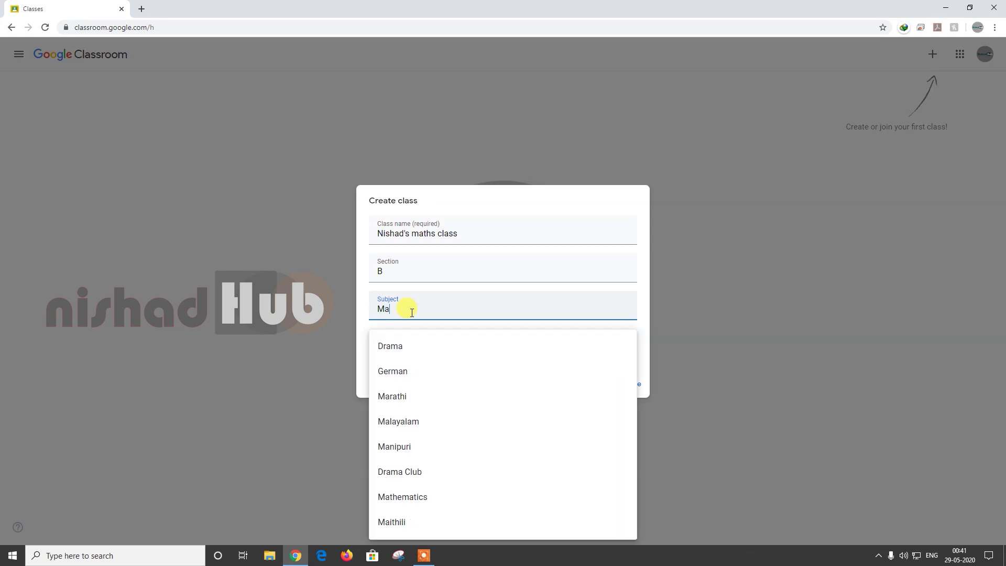
left_click(409, 342)
type("Num1")
key("Return")
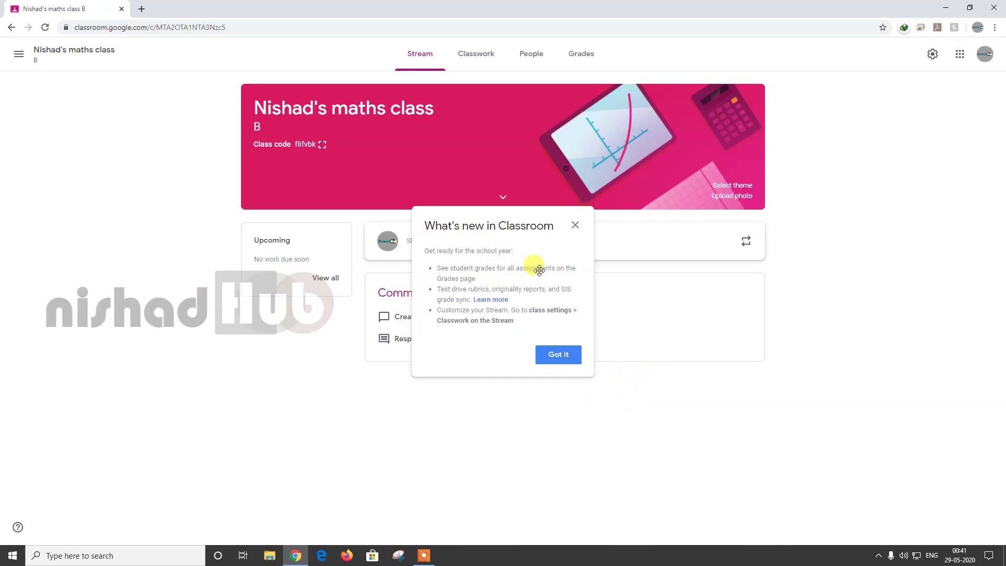
left_click(829, 211)
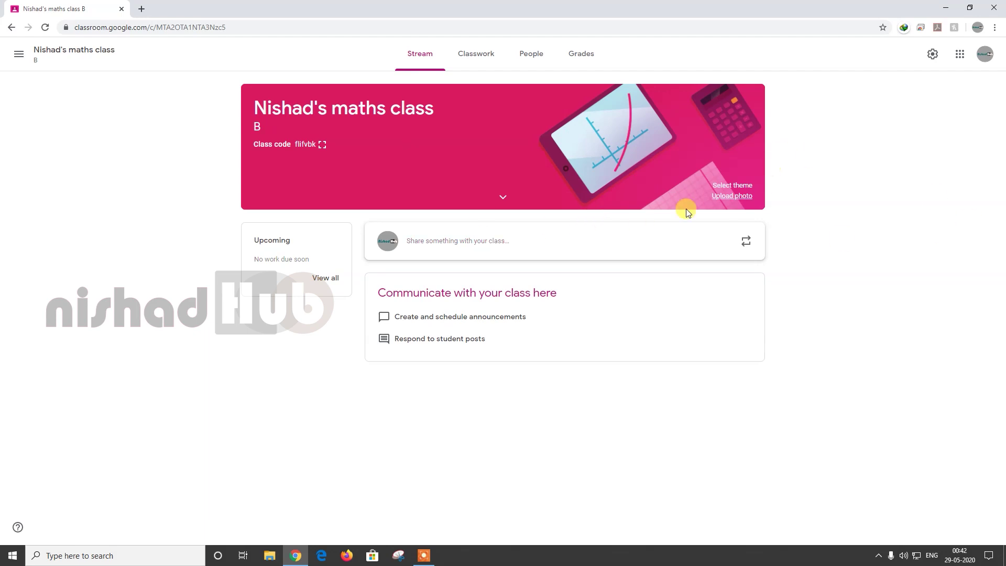
View the class's subject and room details and display its class code enlarged
left_click(503, 198)
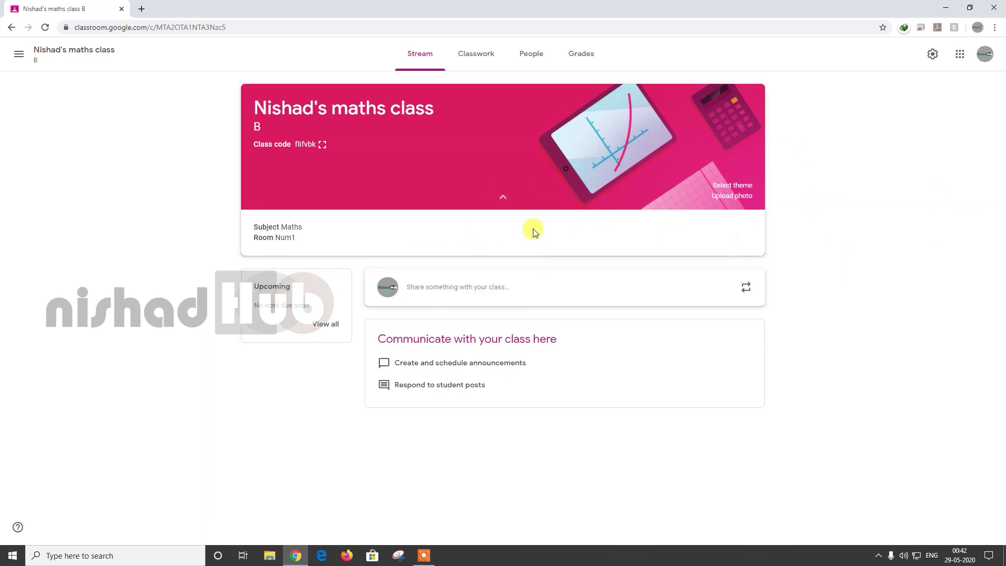
left_click(501, 198)
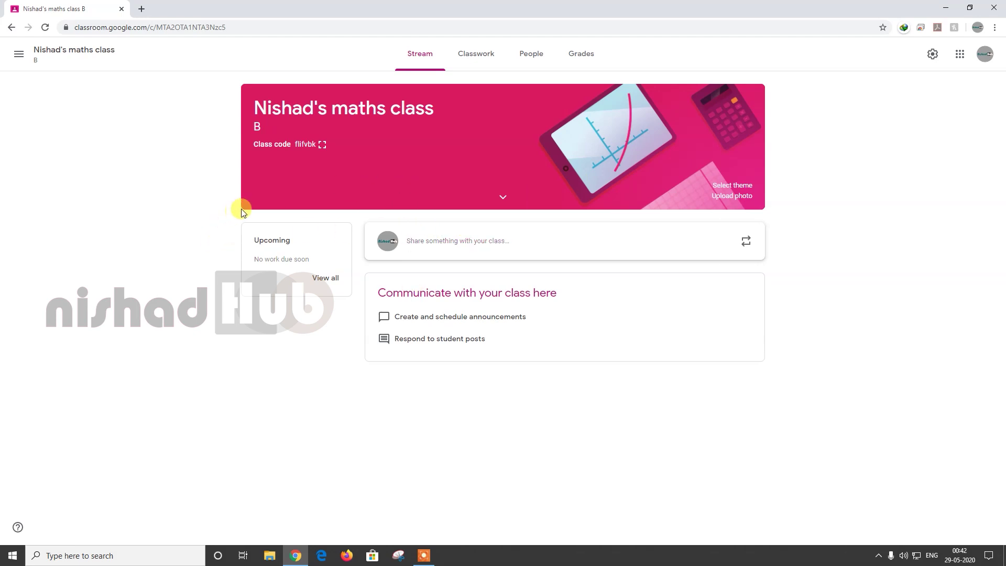
left_click(320, 146)
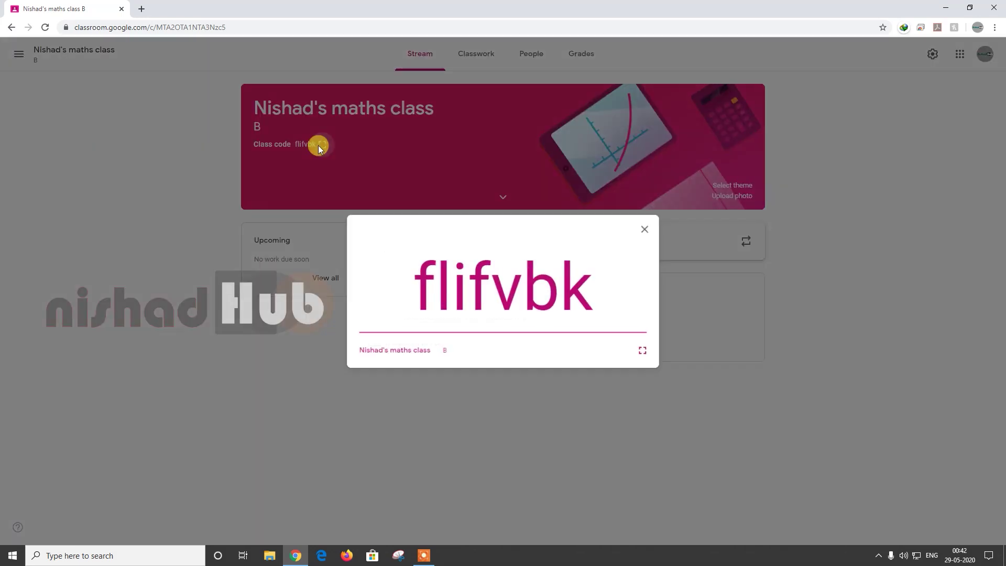
left_click(647, 231)
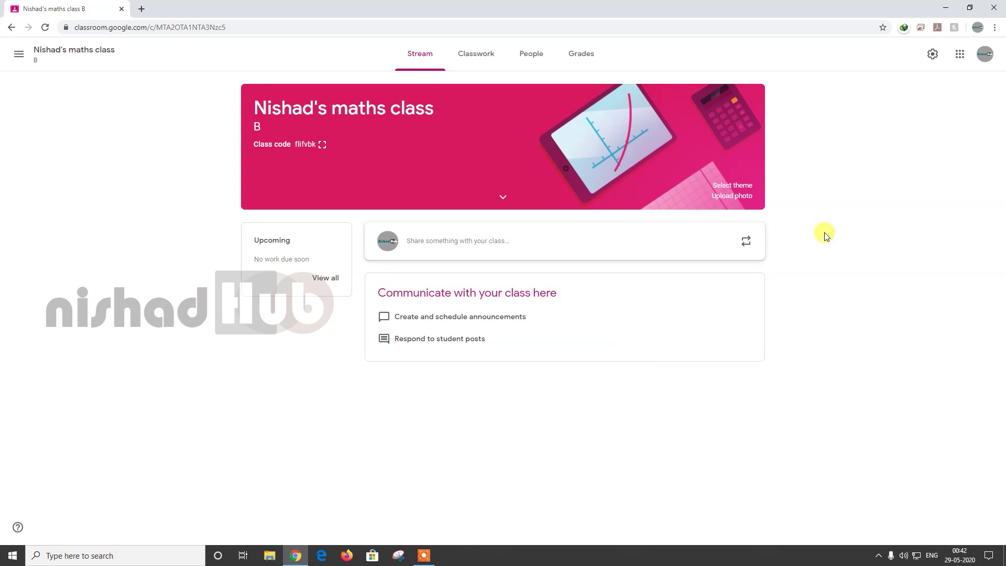
Start a new assignment in the class's Classwork and dismiss the post scheduling tip
left_click(475, 59)
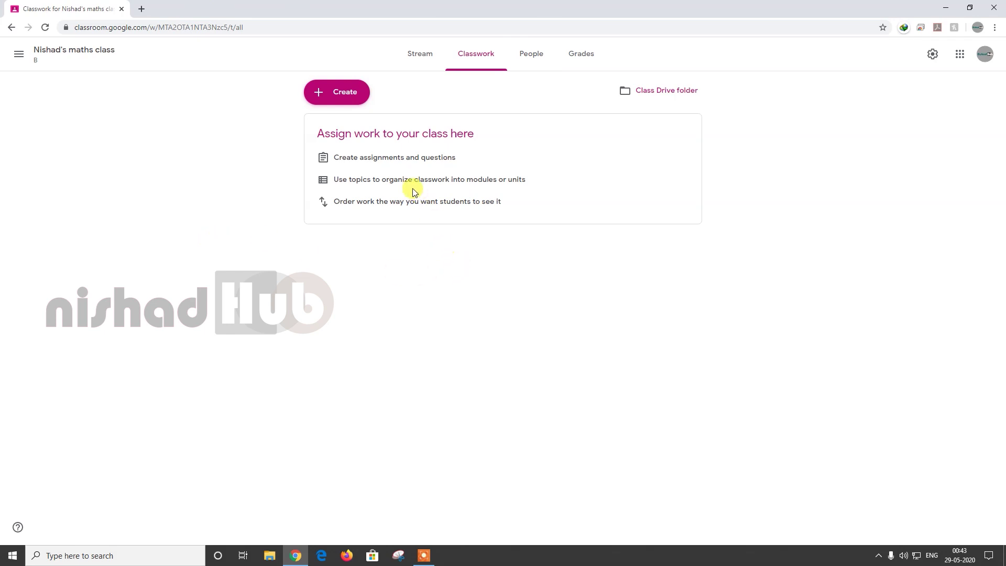
left_click(345, 98)
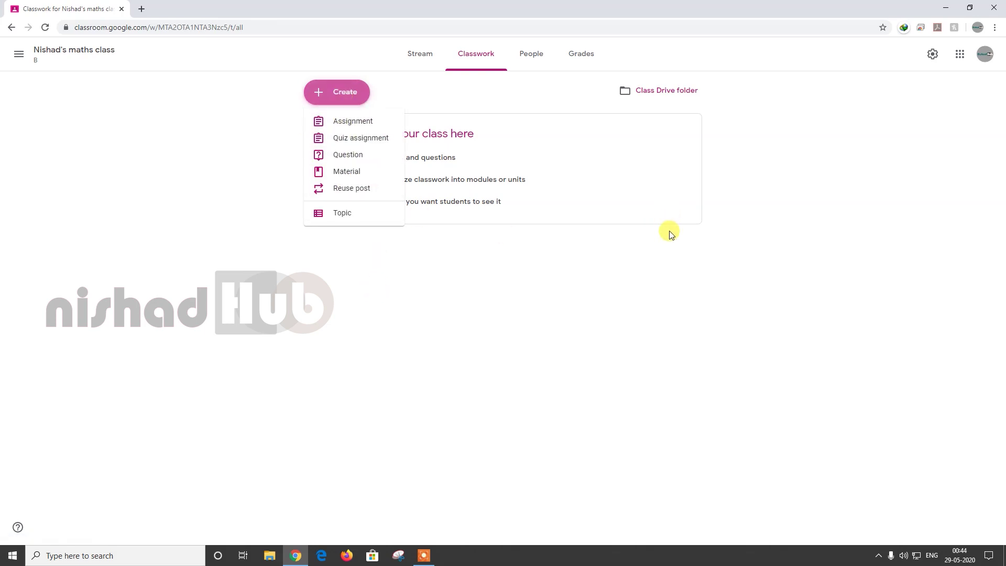
left_click(454, 232)
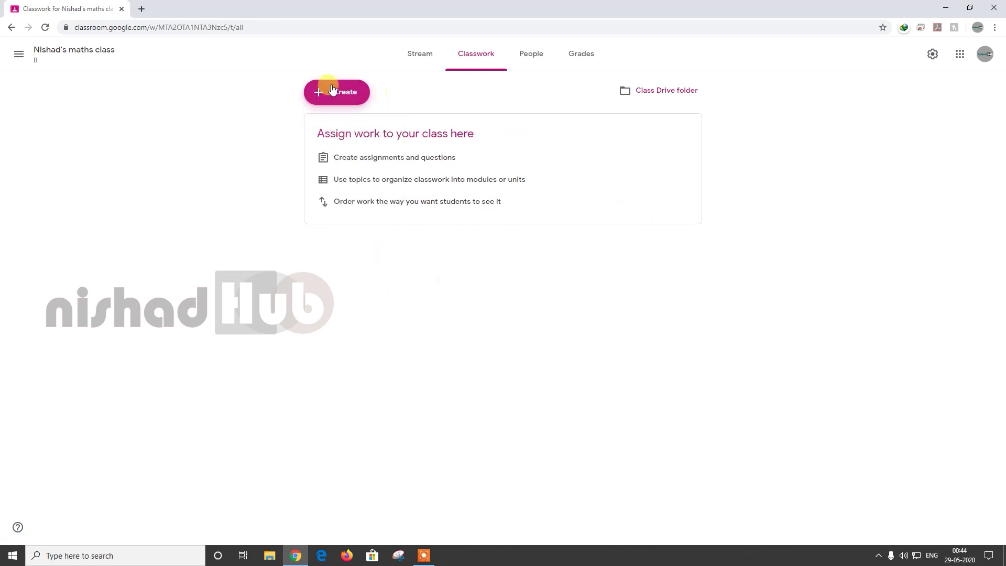
left_click(346, 94)
left_click(354, 119)
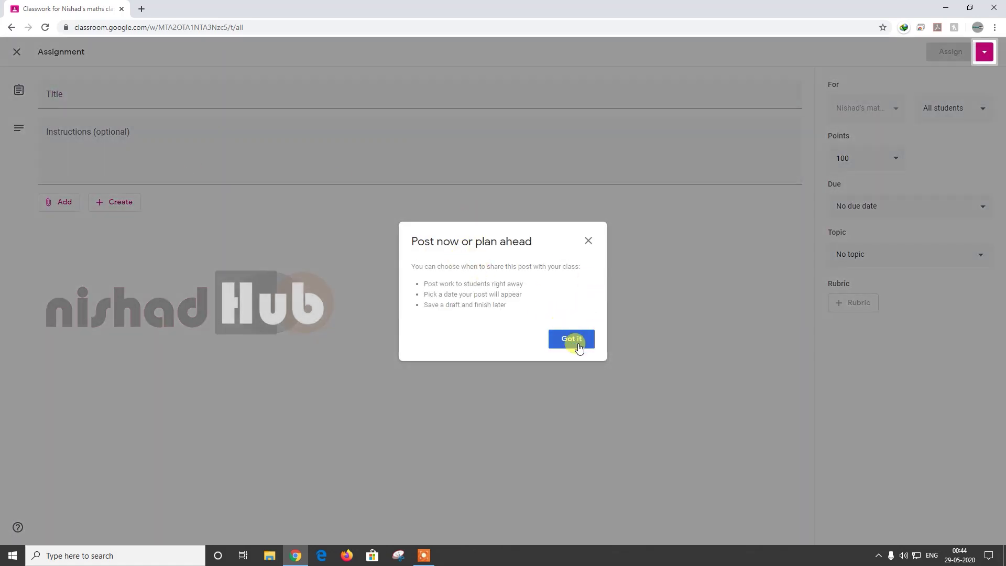
left_click(581, 338)
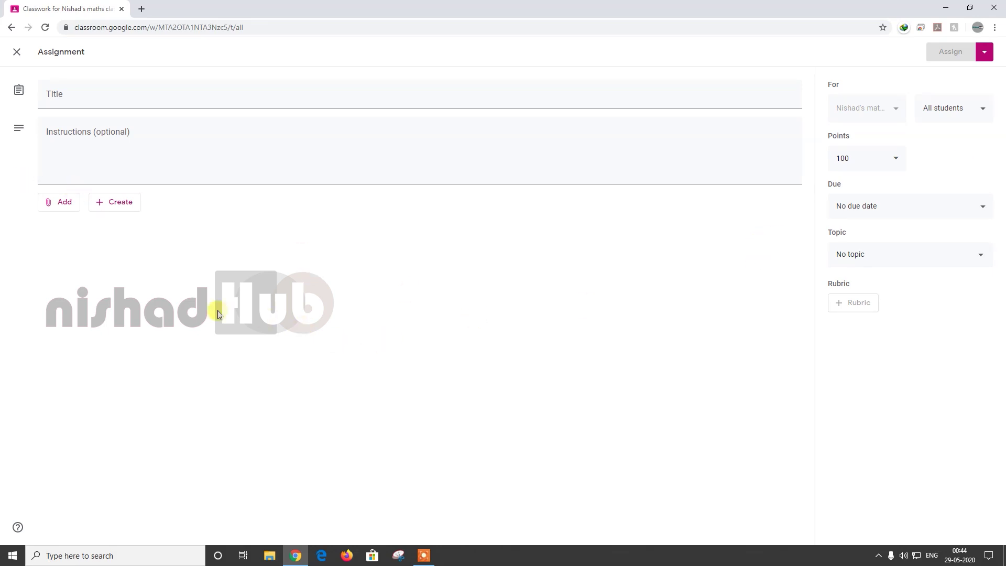
Title the assignment Maths
left_click(87, 97)
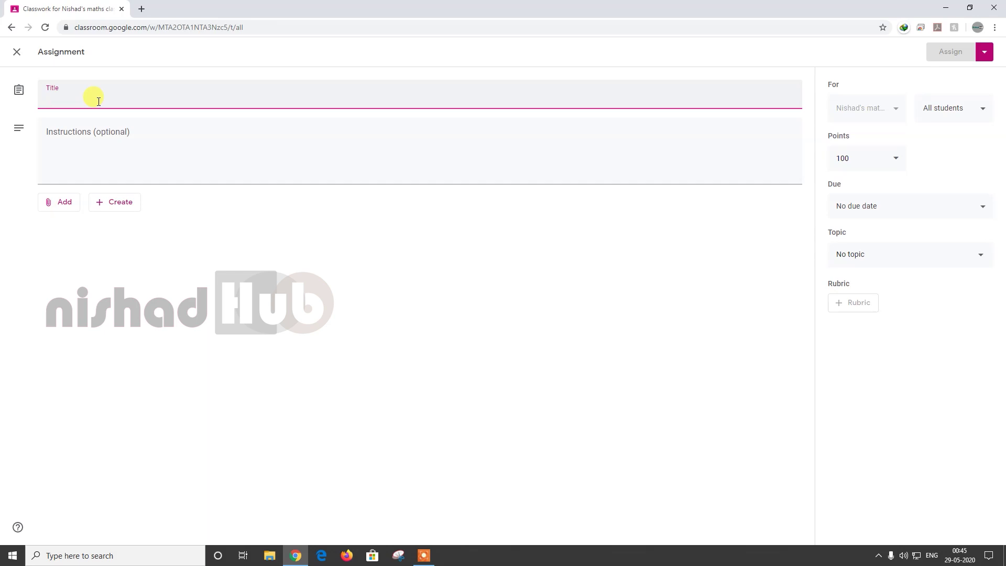
type("Maths")
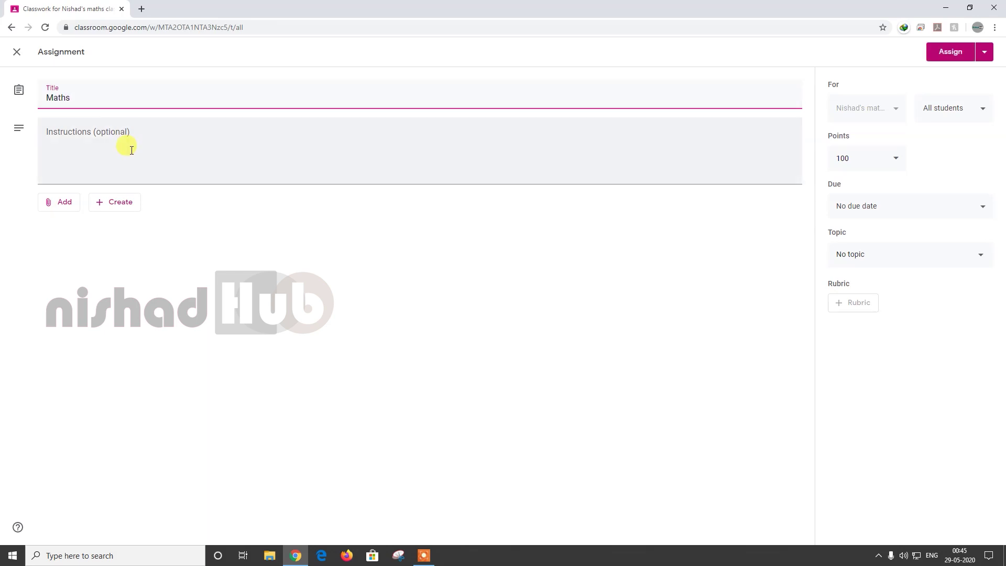
left_click(125, 155)
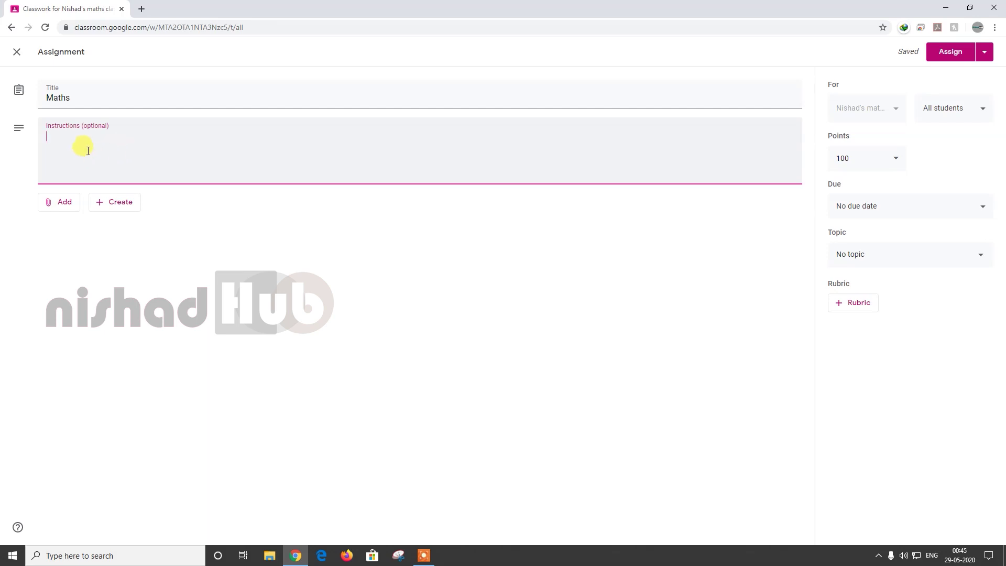
Look at the assignment's attachment sources and the dialog for uploading files from the device, closing it without attaching a file
left_click(55, 204)
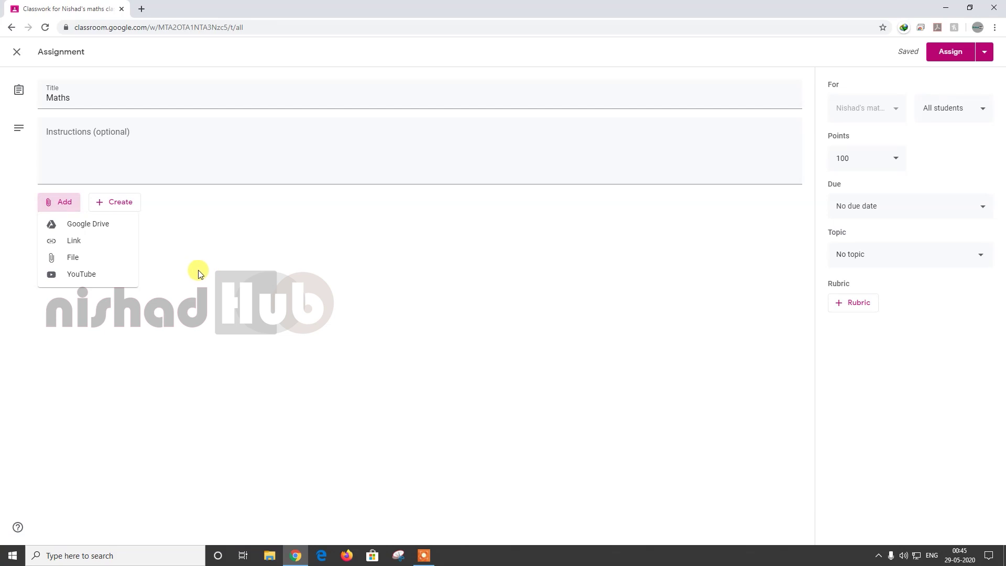
left_click(231, 251)
left_click(63, 204)
left_click(74, 258)
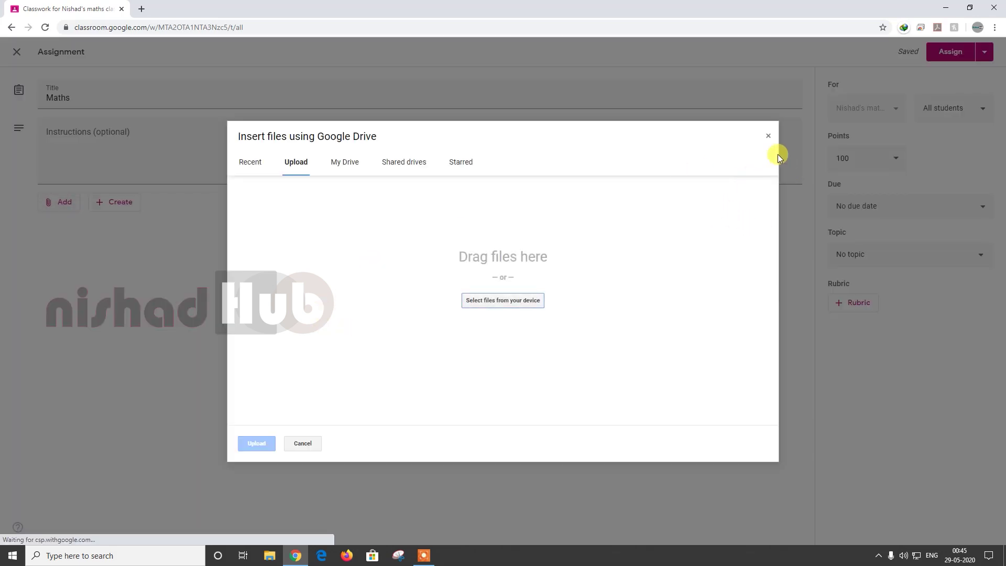
left_click(516, 304)
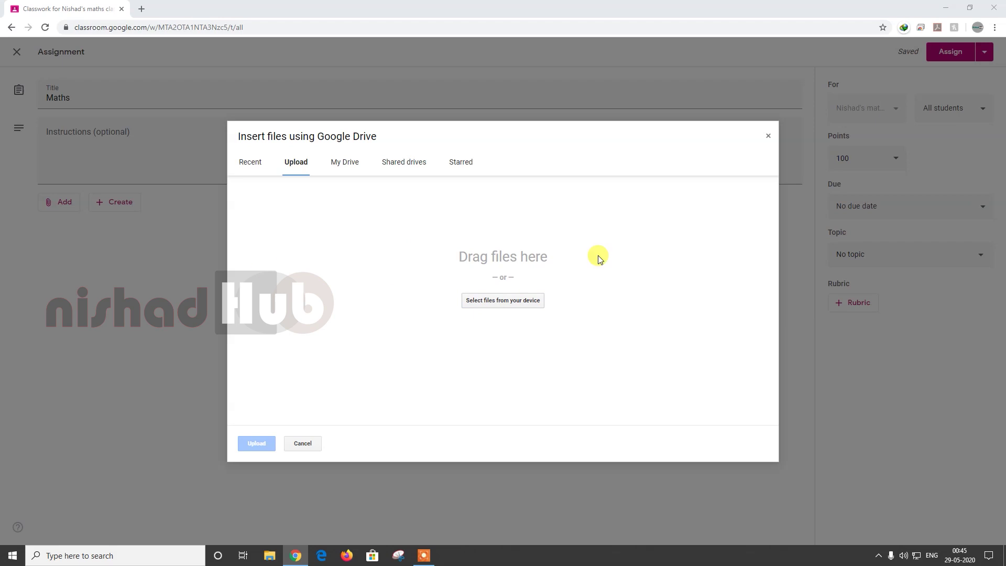
left_click(454, 8)
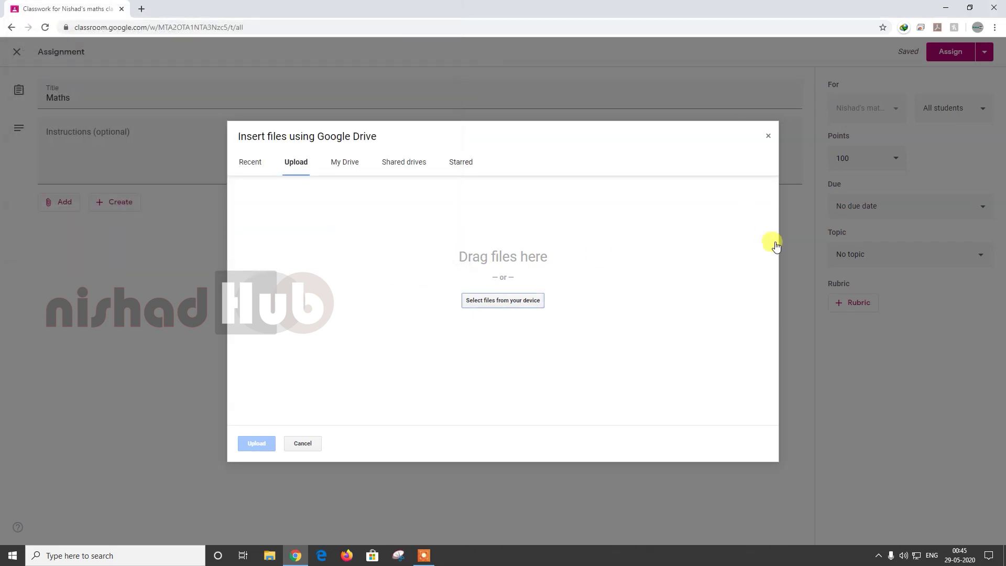
left_click(768, 136)
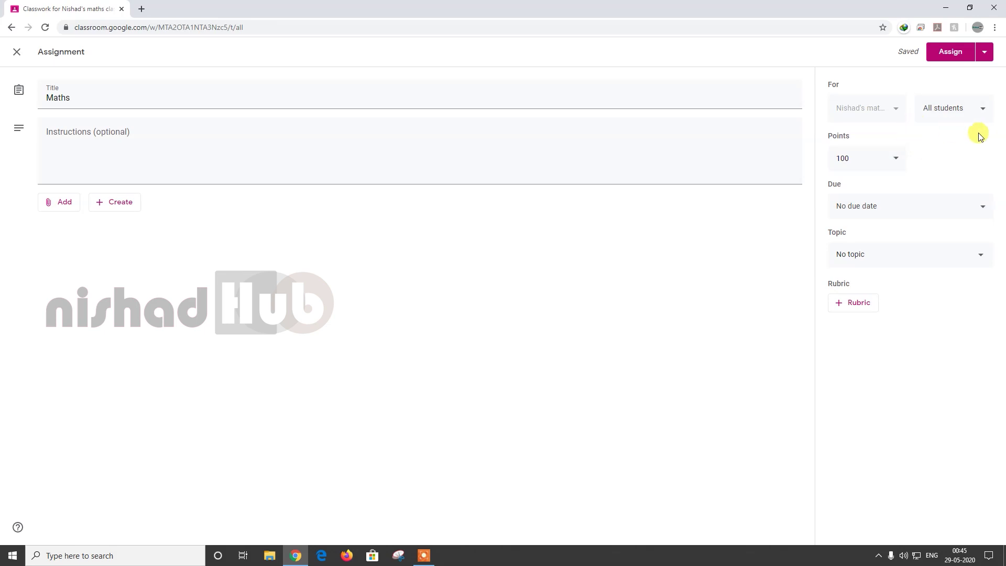
Review the assignment's student recipient and points options without changing them
left_click(978, 114)
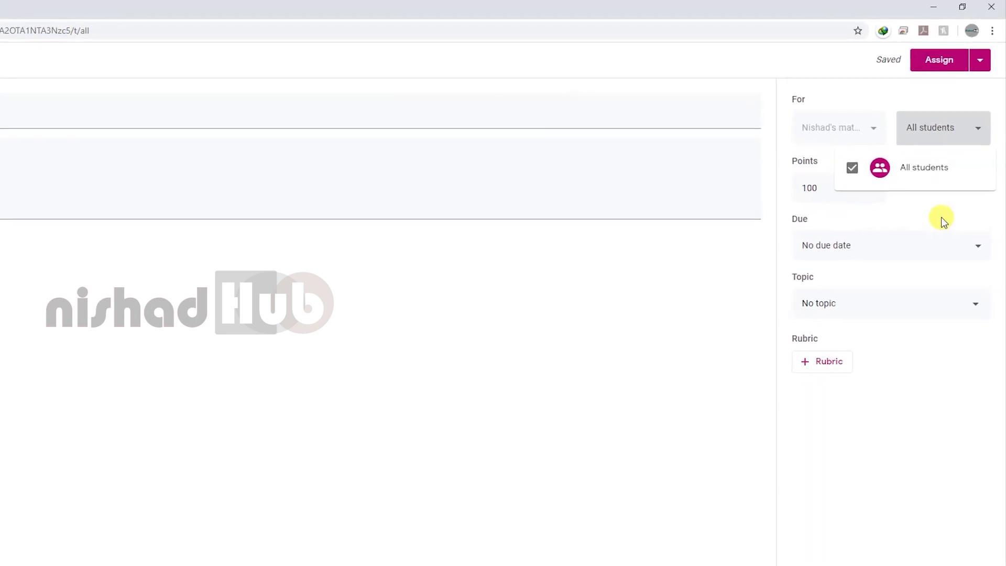
left_click(942, 217)
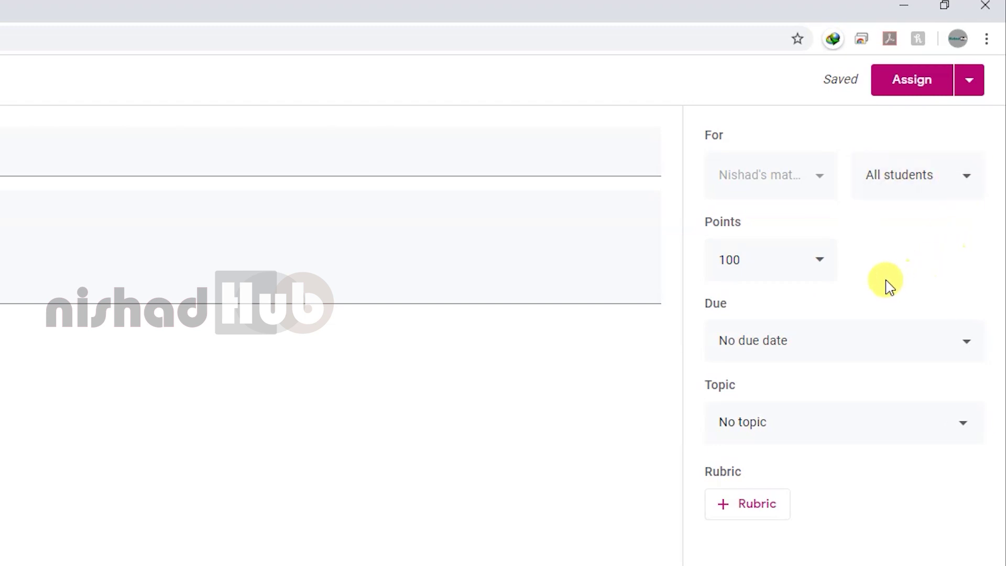
left_click(815, 267)
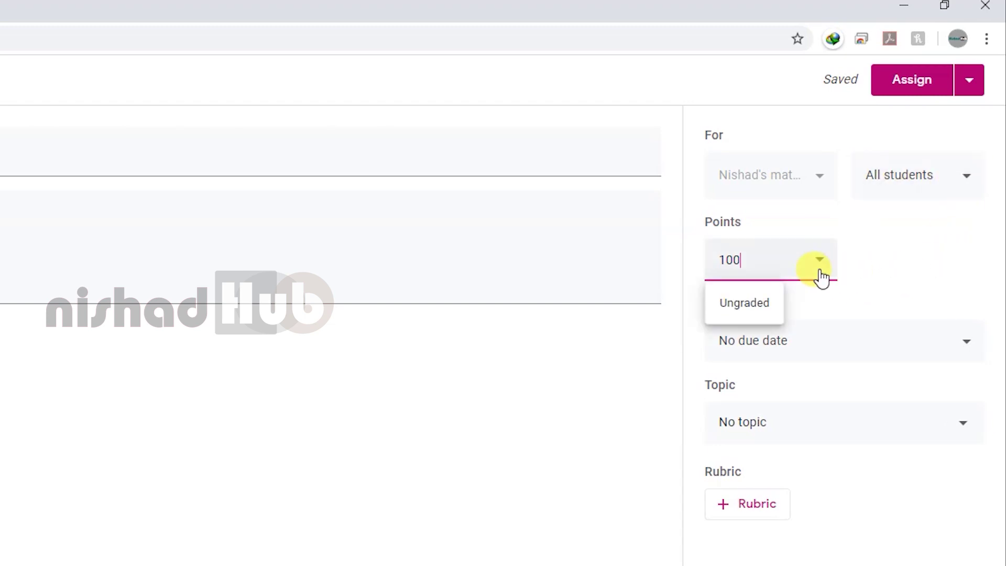
left_click(914, 265)
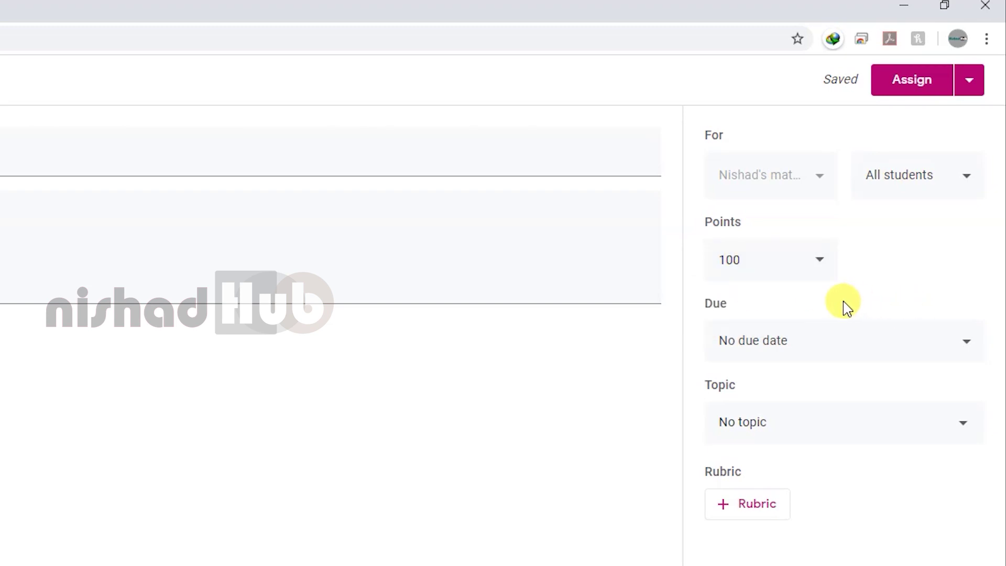
Set the assignment's due date to Jun 1, 2020
left_click(865, 349)
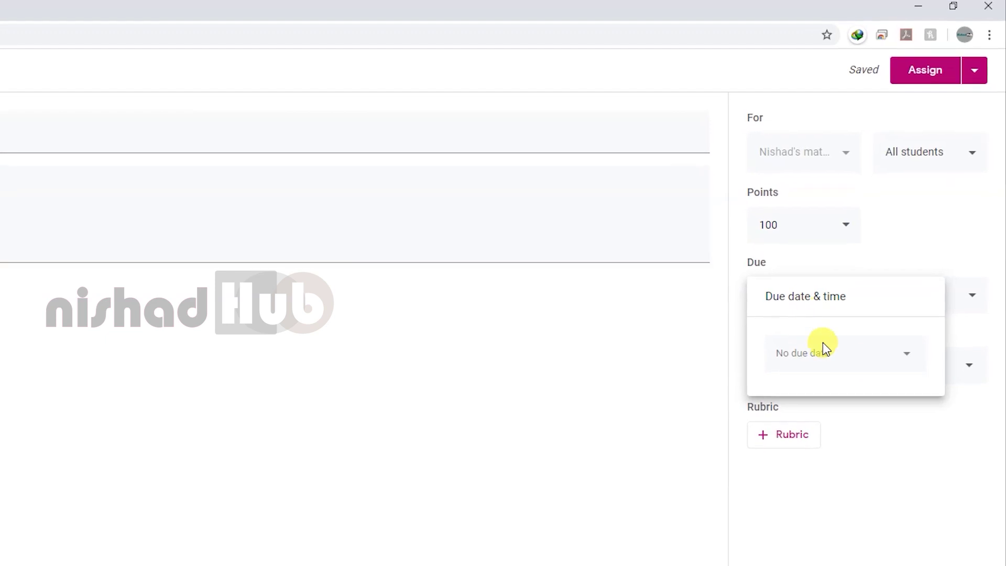
left_click(875, 353)
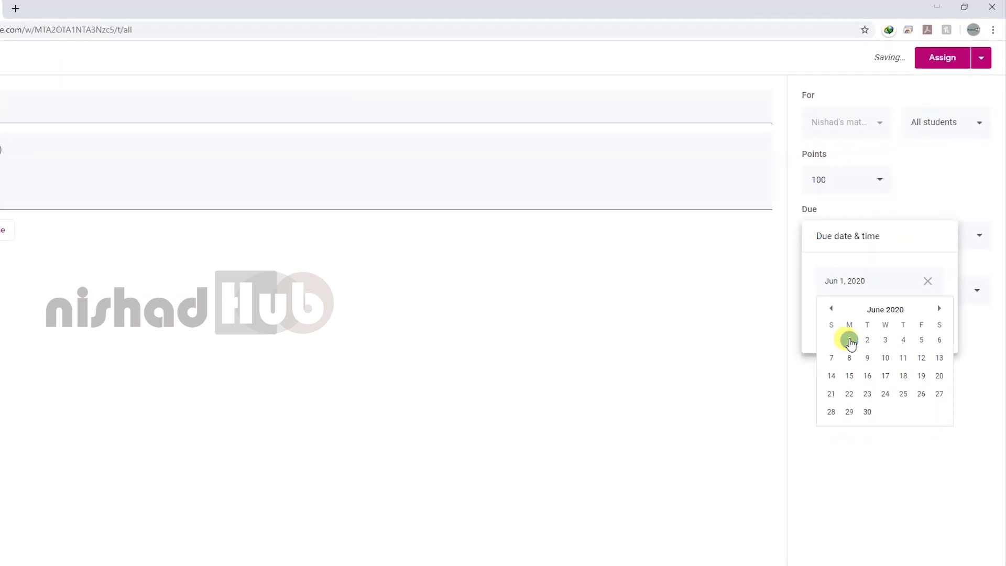
left_click(722, 287)
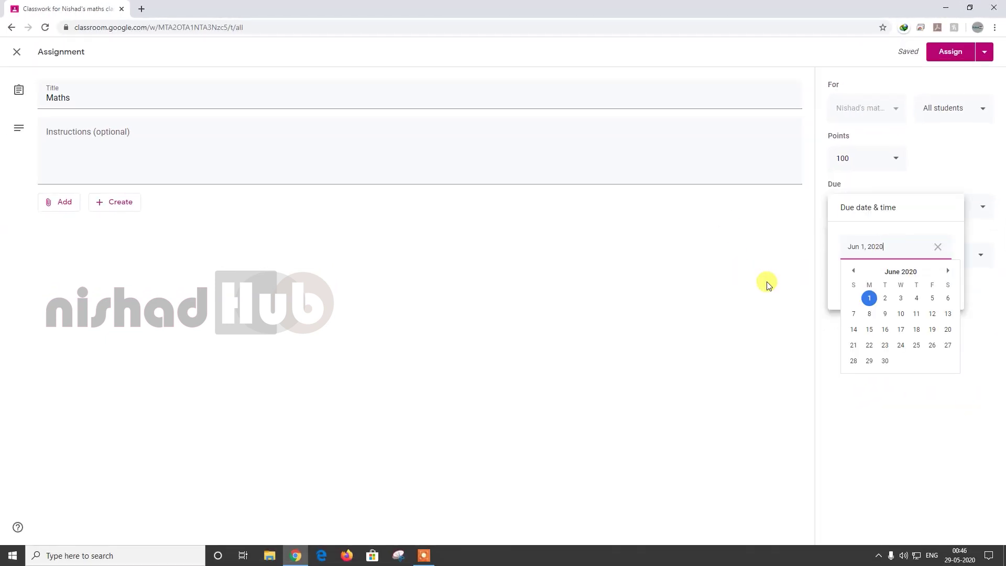
left_click(727, 313)
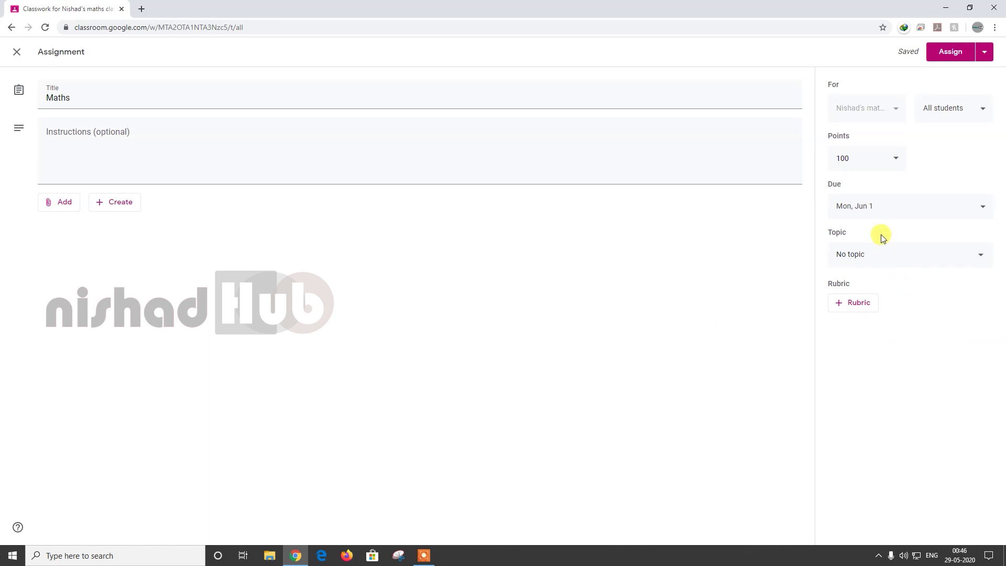
Add a due time of 12:00 PM to the assignment's due date
left_click(878, 209)
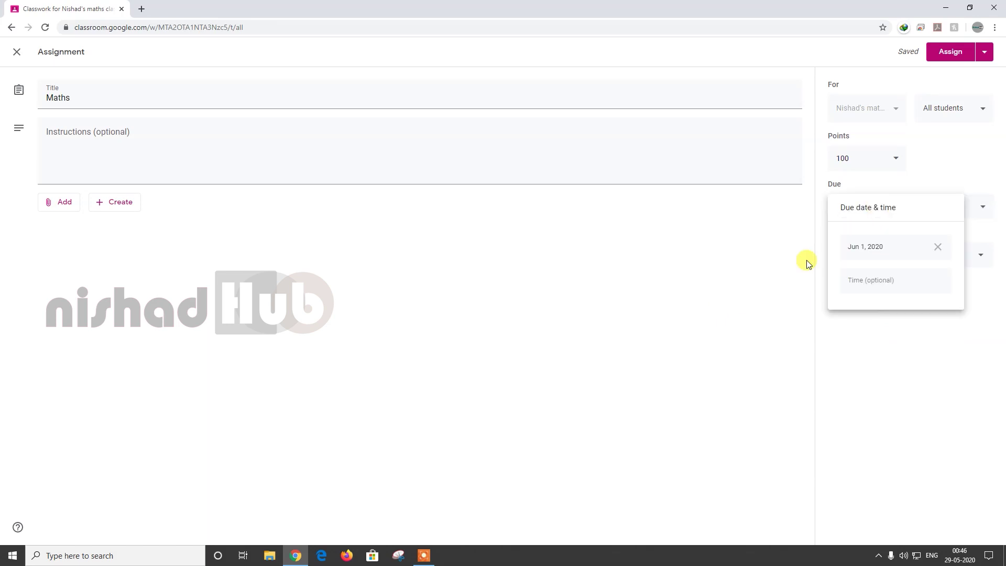
left_click(807, 262)
left_click(880, 208)
left_click(875, 248)
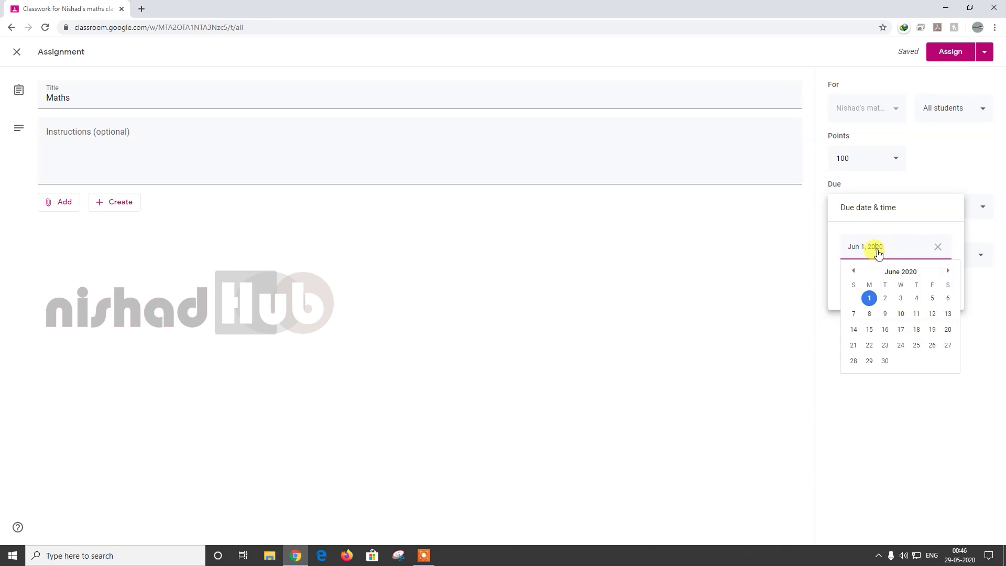
left_click(731, 286)
left_click(923, 202)
left_click(892, 280)
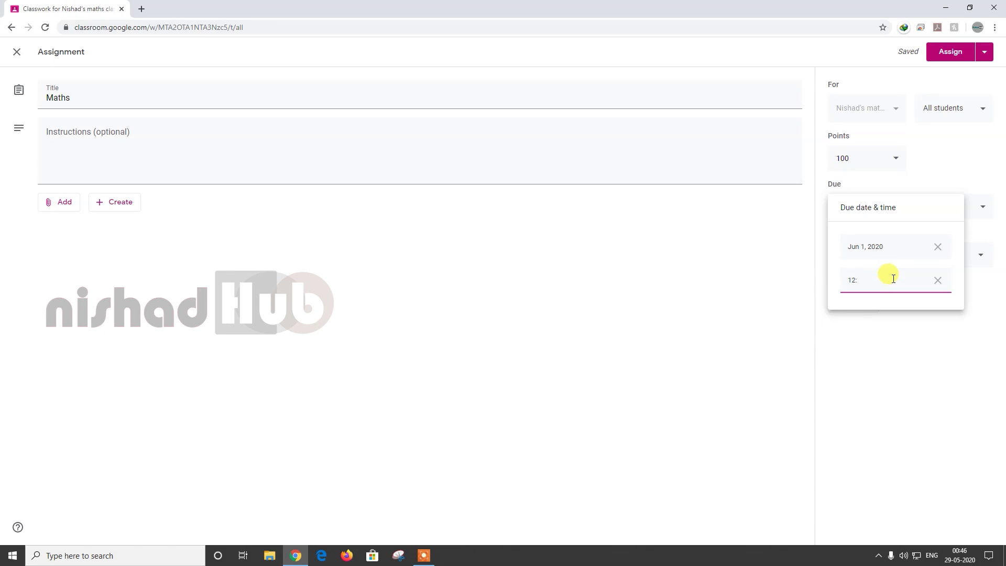
type("12:pm")
left_click(936, 335)
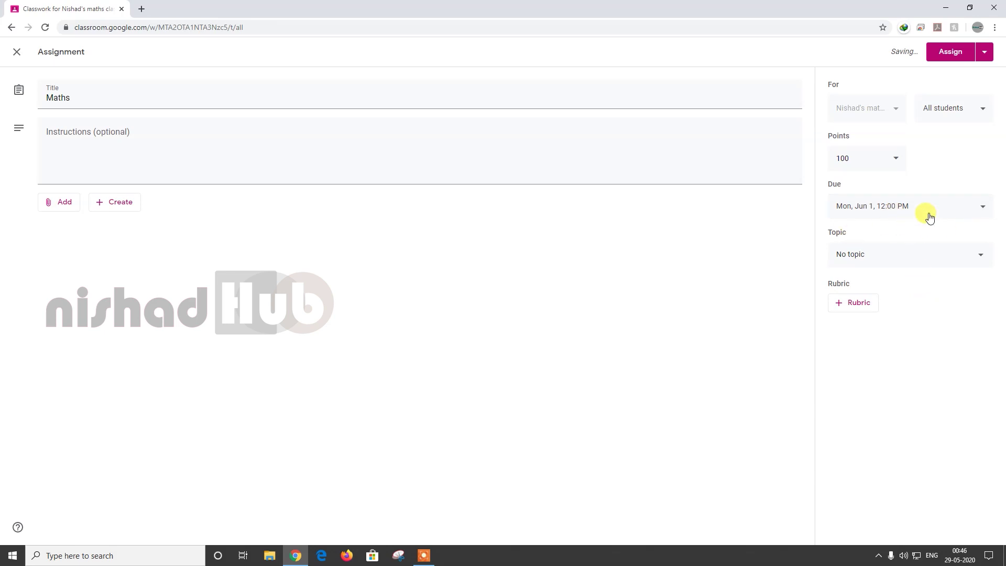
Create a new topic named Addition for the assignment
left_click(901, 256)
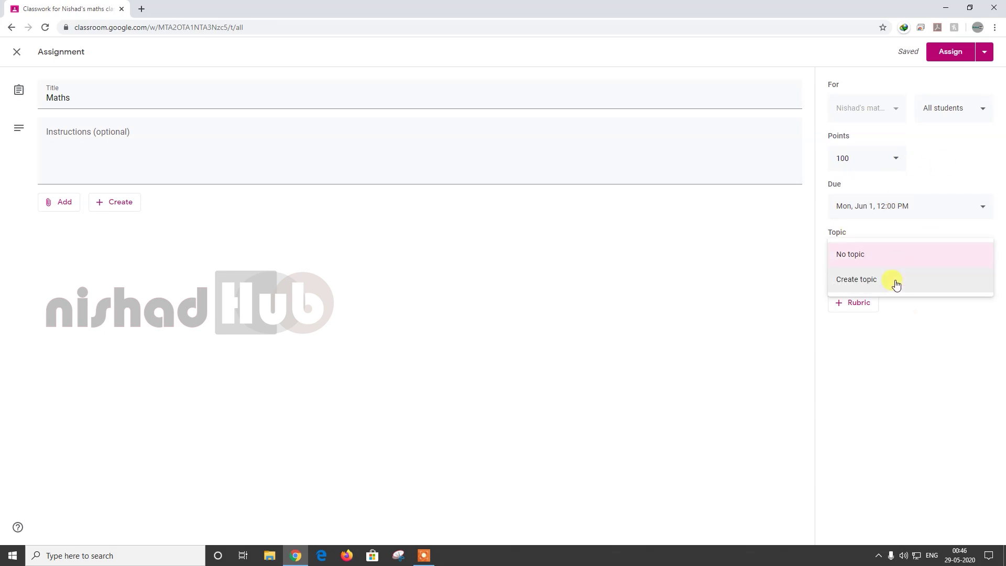
left_click(874, 283)
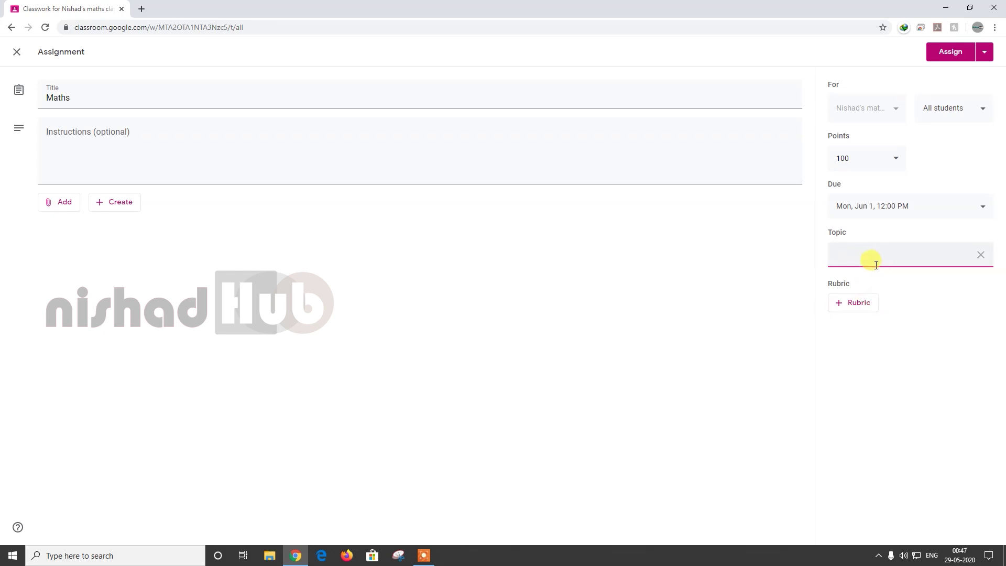
type("Addition")
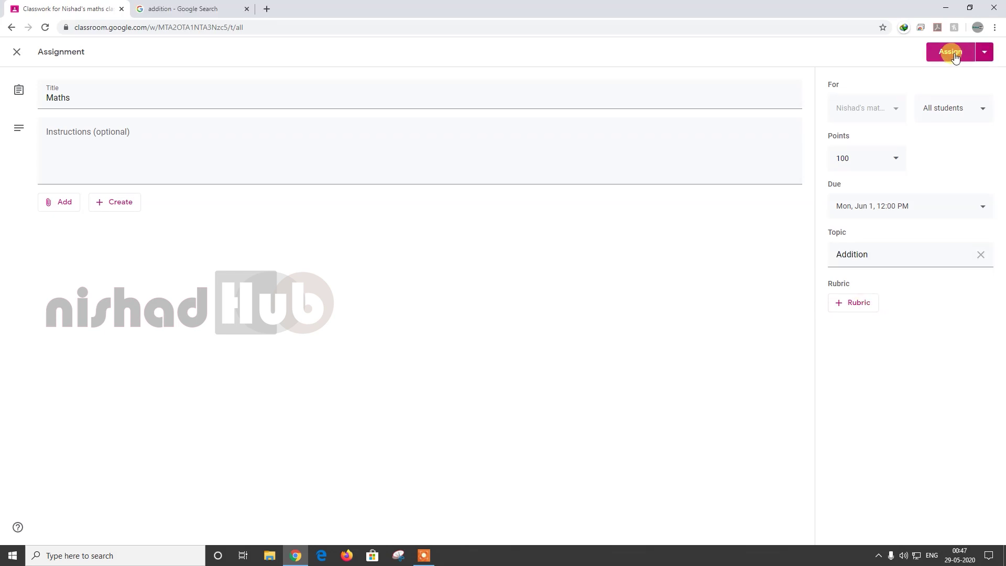
Check the assignment's scheduling dialog, cancel it and assign the assignment immediately
left_click(996, 53)
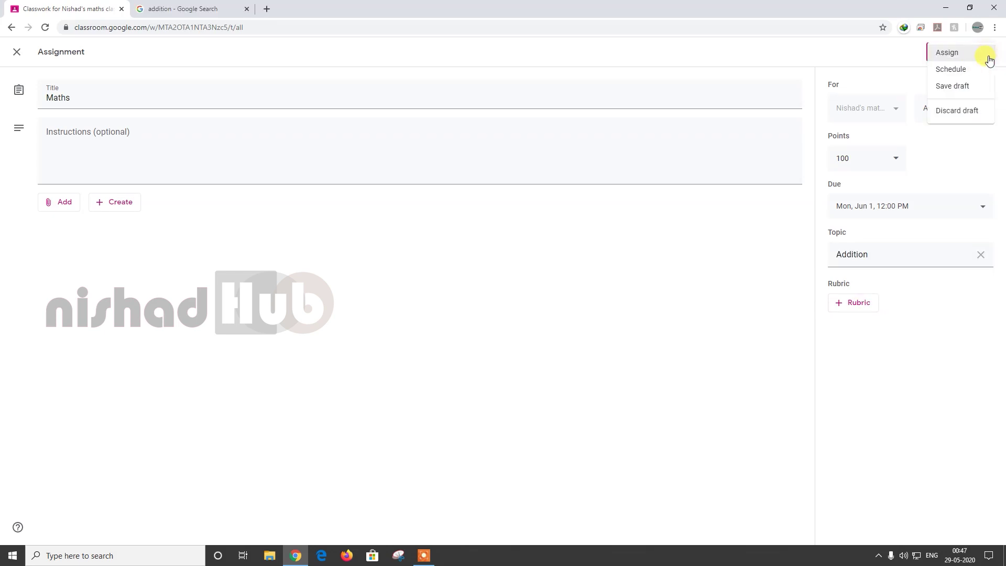
left_click(958, 73)
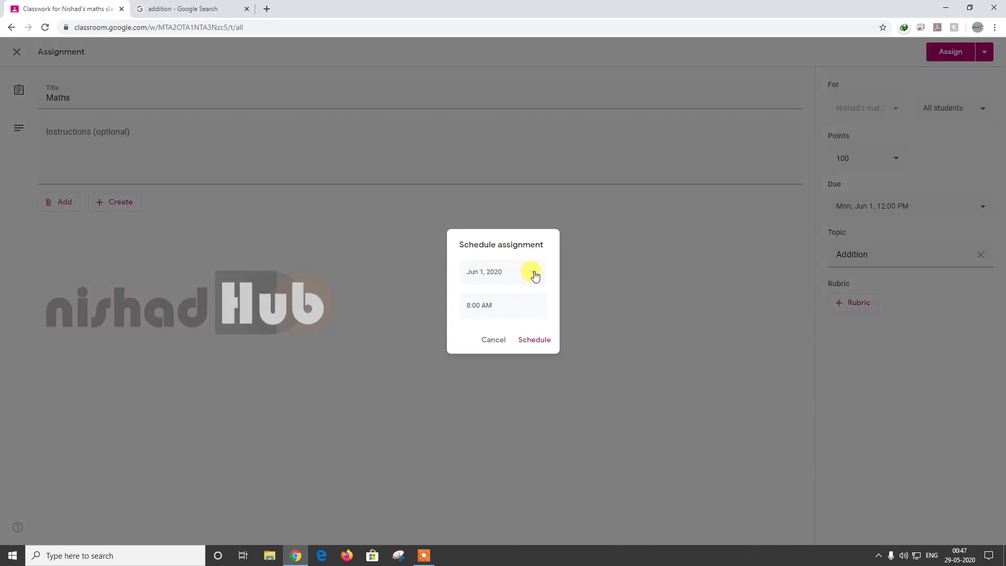
left_click(498, 343)
left_click(960, 54)
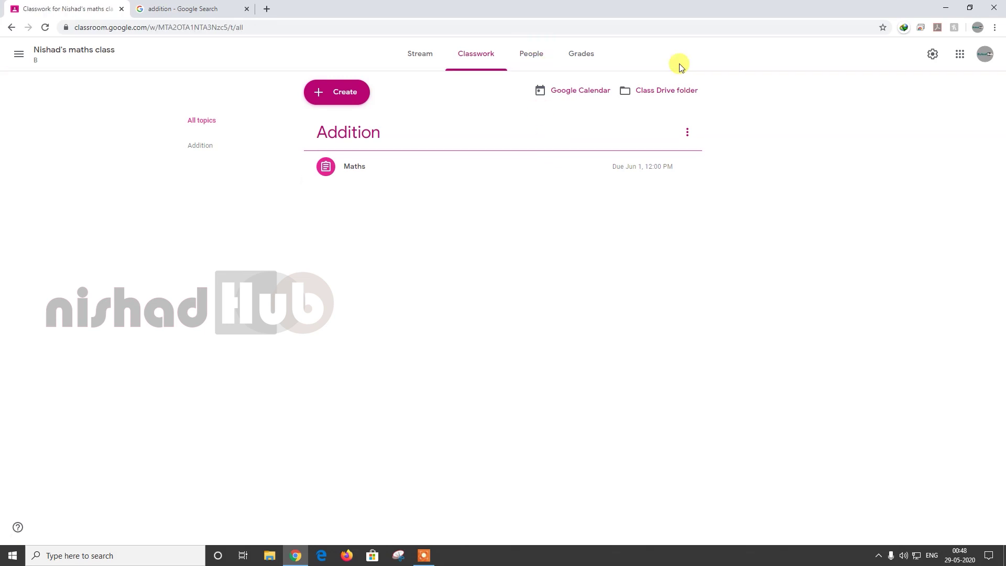
View the posted assignment under the Addition topic and expand its details in the list of all topics
left_click(200, 145)
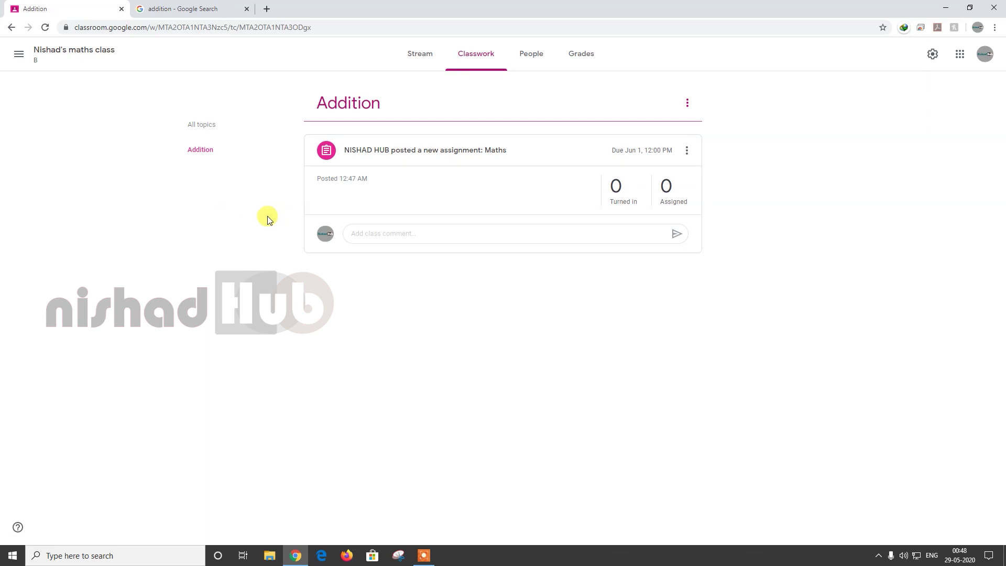
left_click(205, 128)
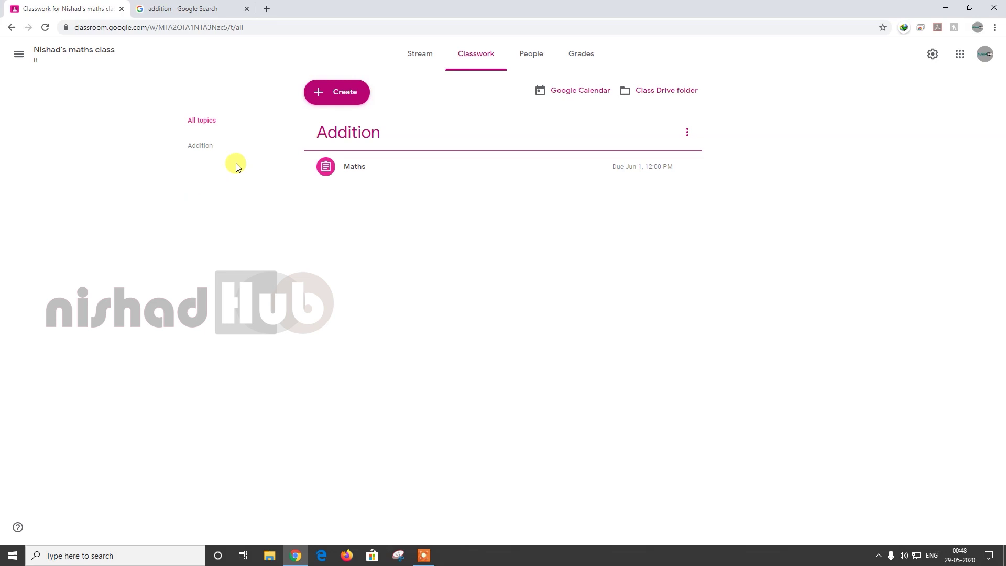
left_click(320, 164)
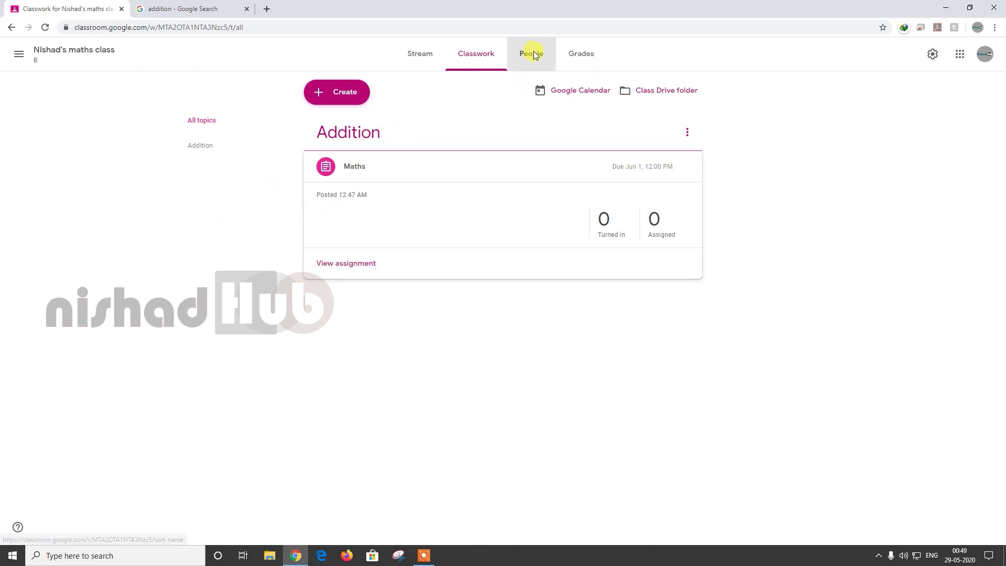
Invite a student to the class by name or e-mail and close the reopened invitation dialog without adding anyone else
left_click(534, 55)
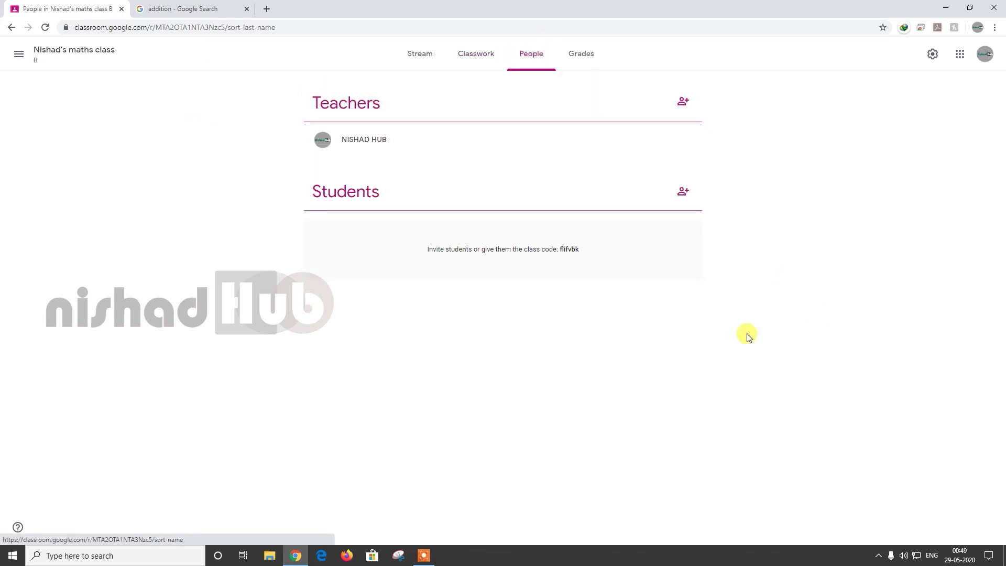
left_click(683, 195)
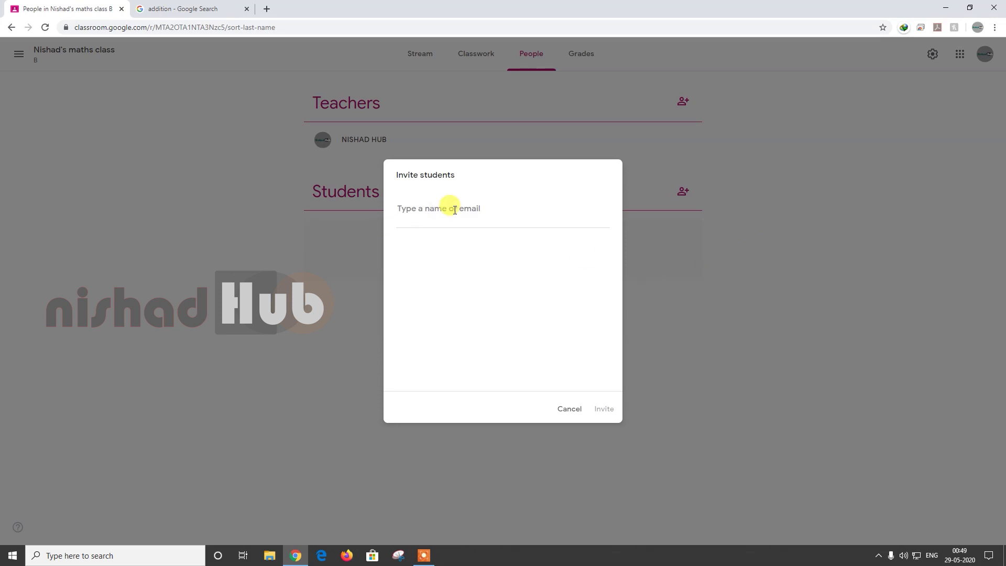
type("te")
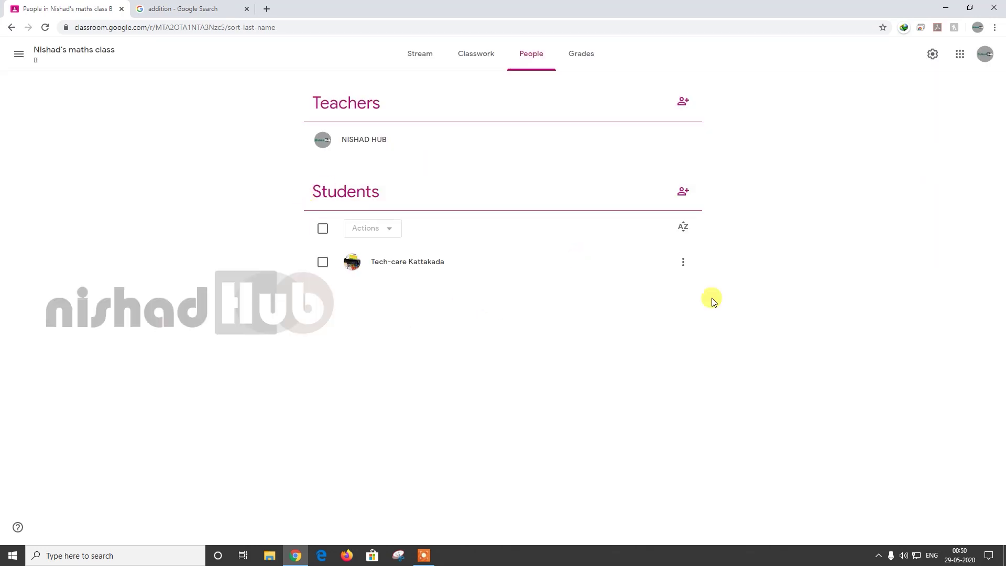
left_click(688, 197)
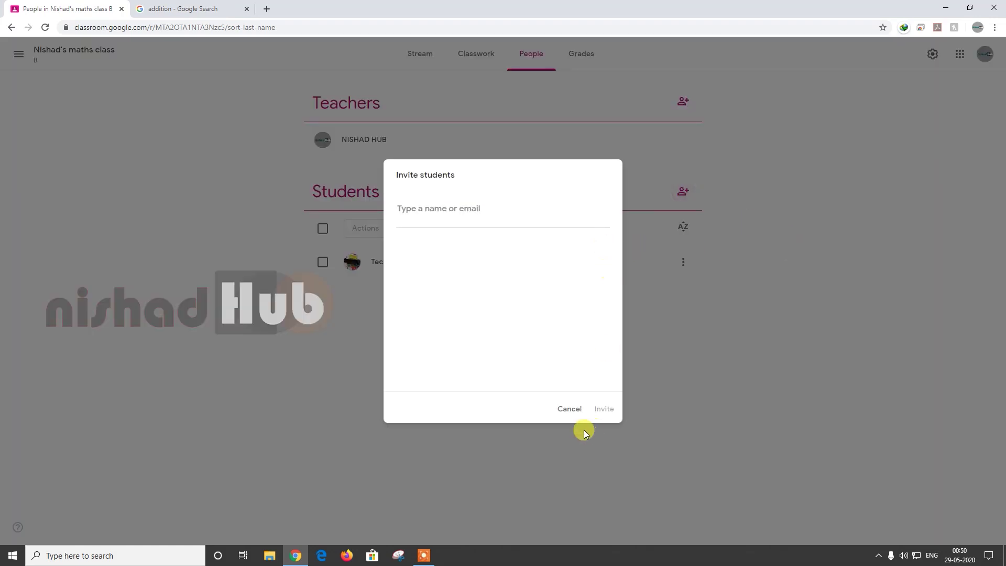
left_click(568, 407)
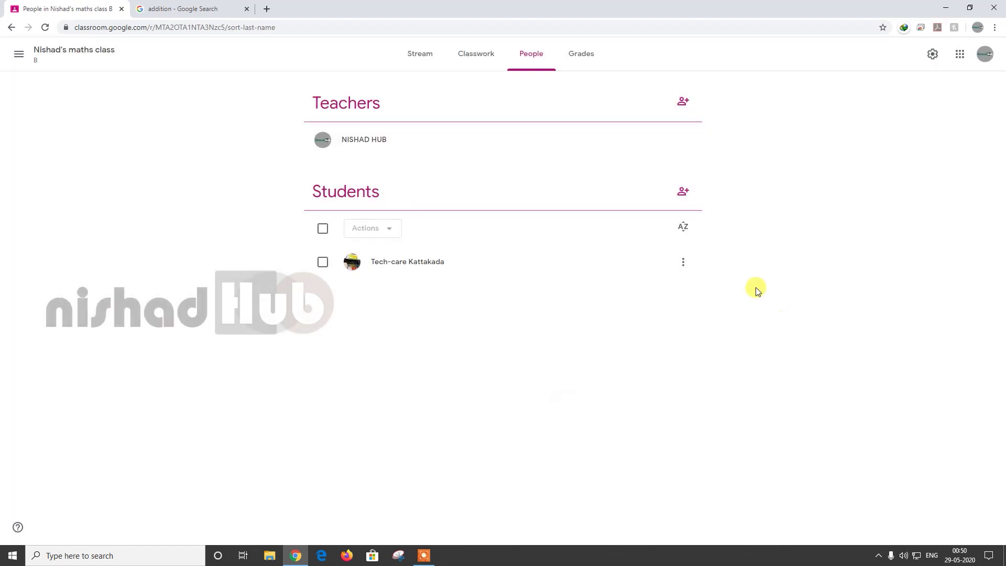
Return to the class Stream and look at the class code that students use to join
left_click(421, 55)
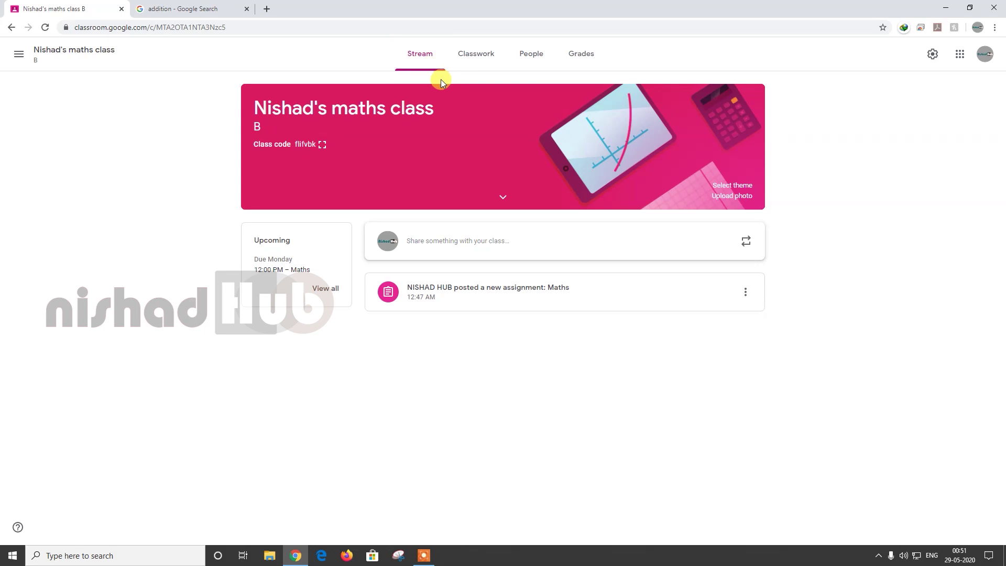
left_click(321, 151)
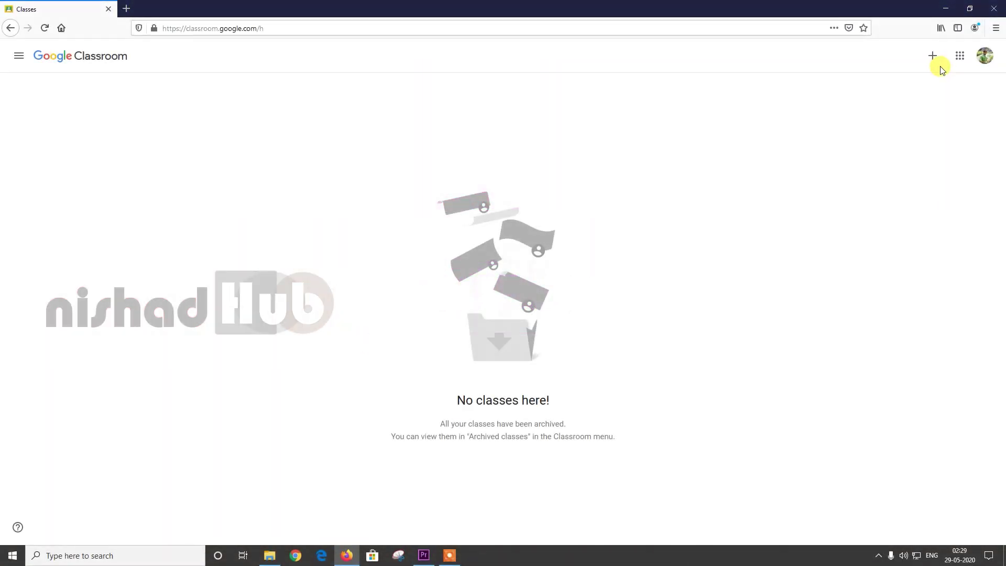
Join the maths class from the student's account by entering its class code
left_click(933, 57)
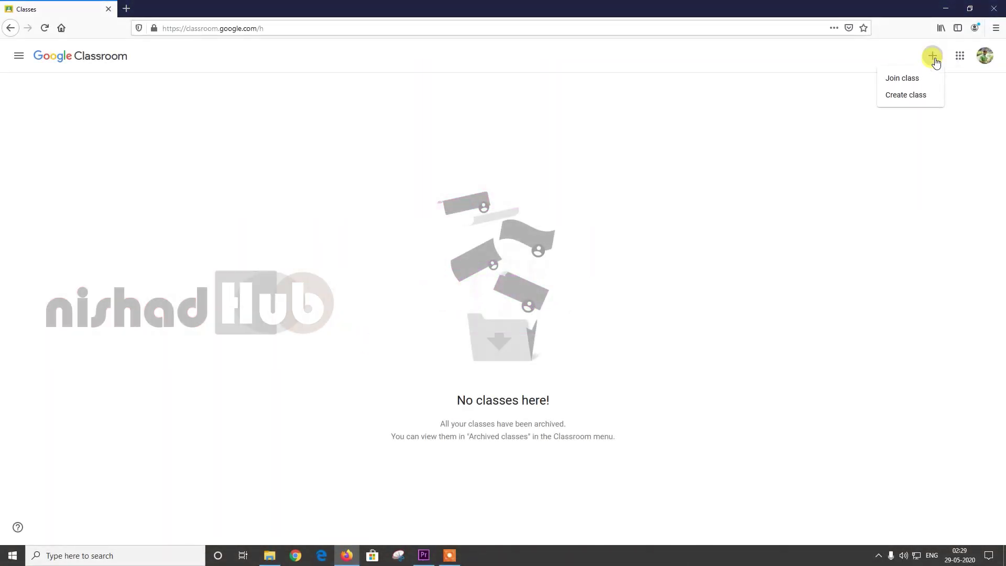
left_click(907, 83)
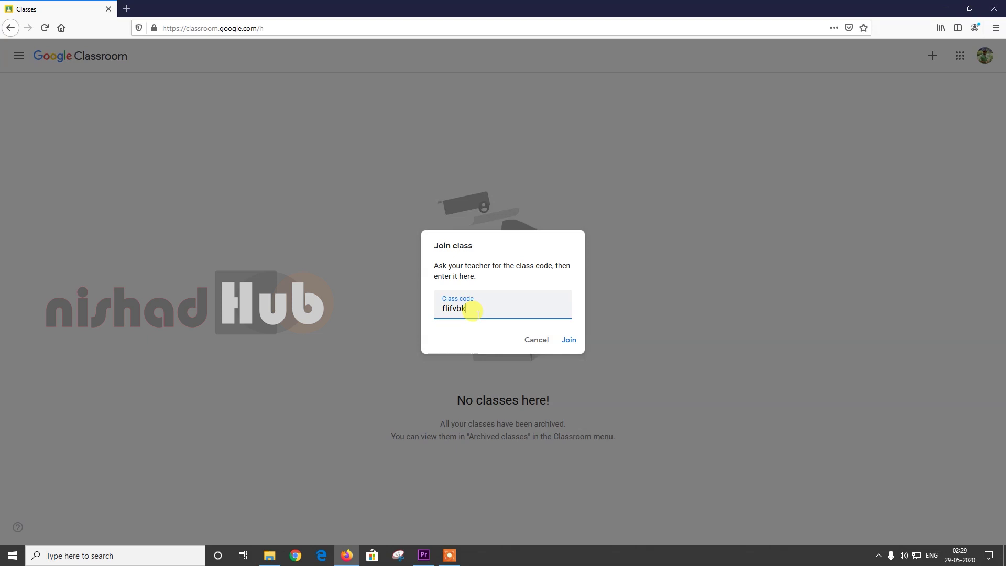
left_click(567, 341)
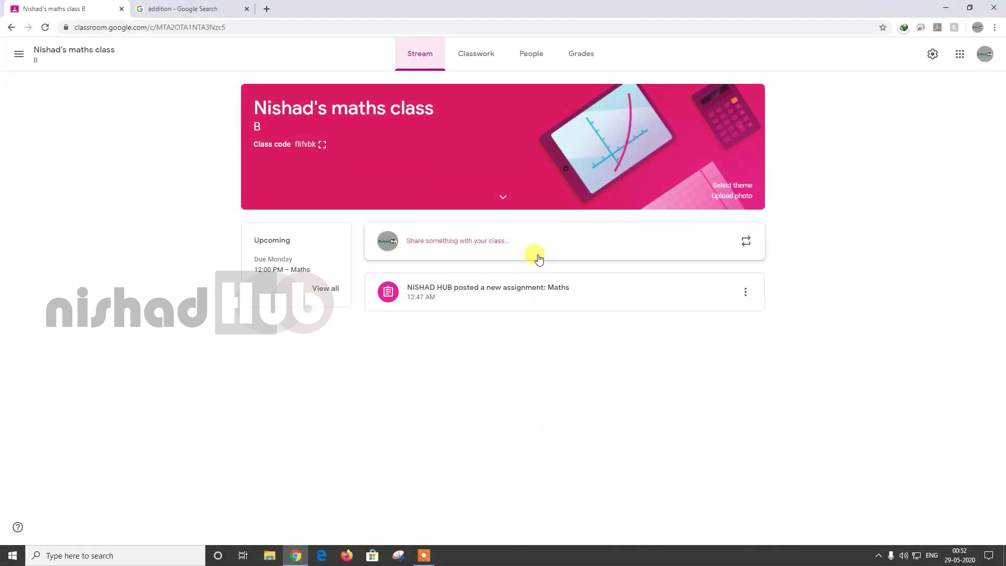
Start a Stream announcement for all students and attach the video file Untitled Project 1.mov from the device
left_click(535, 249)
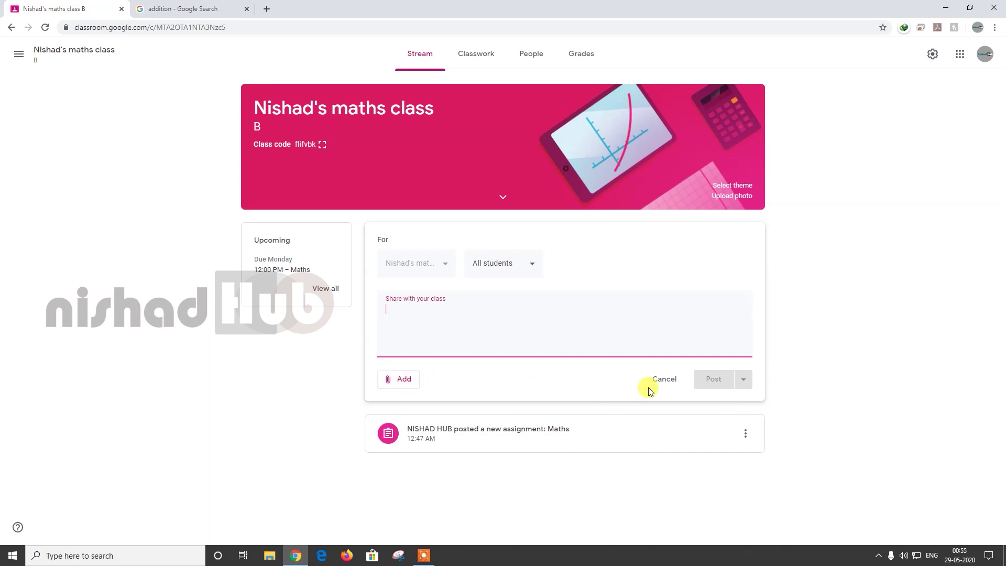
left_click(663, 379)
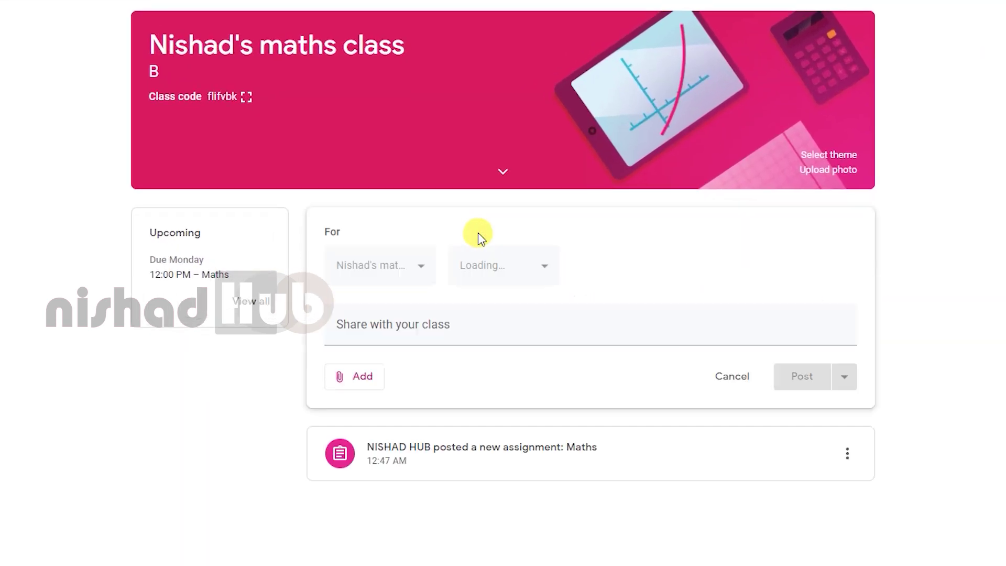
left_click(478, 234)
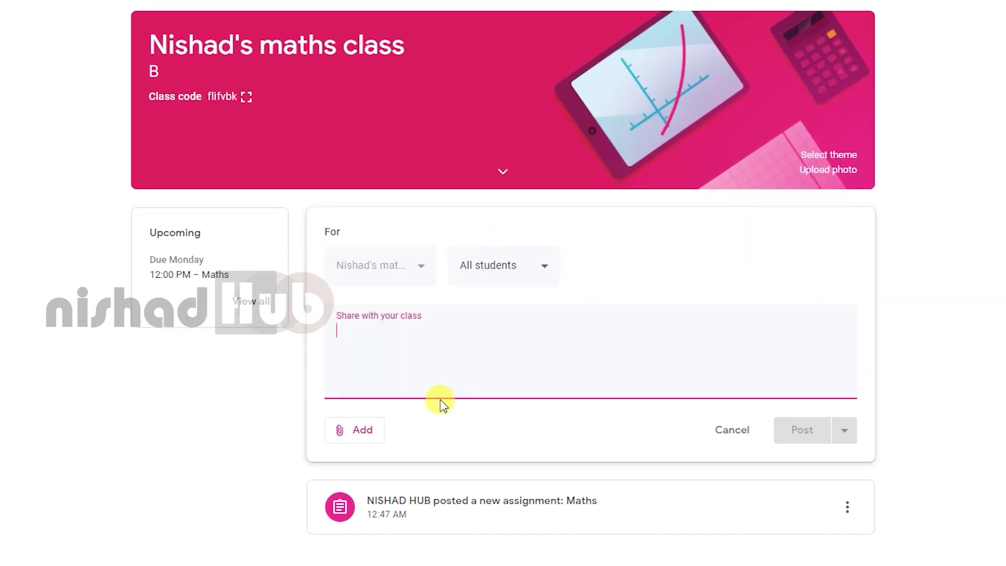
left_click(358, 434)
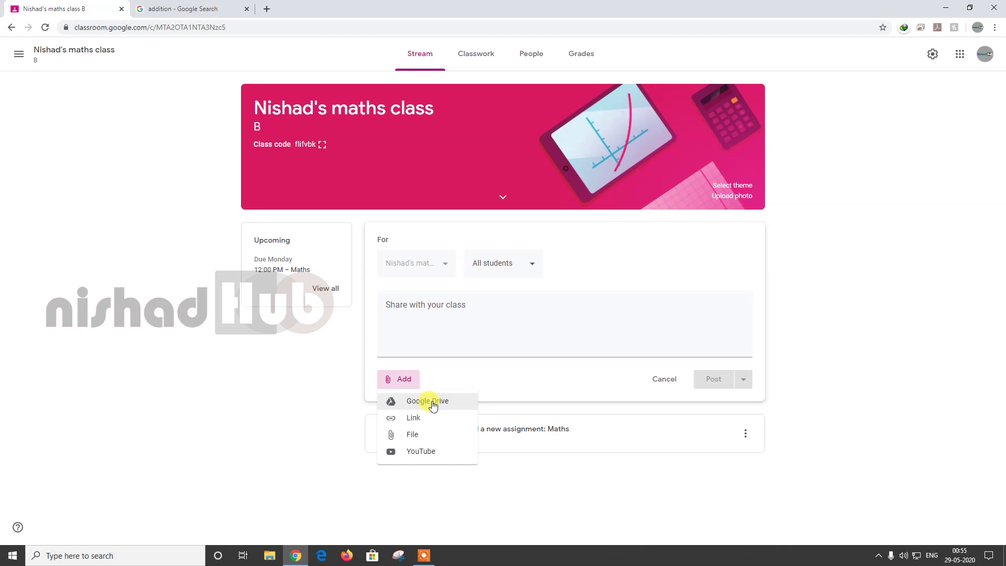
left_click(414, 433)
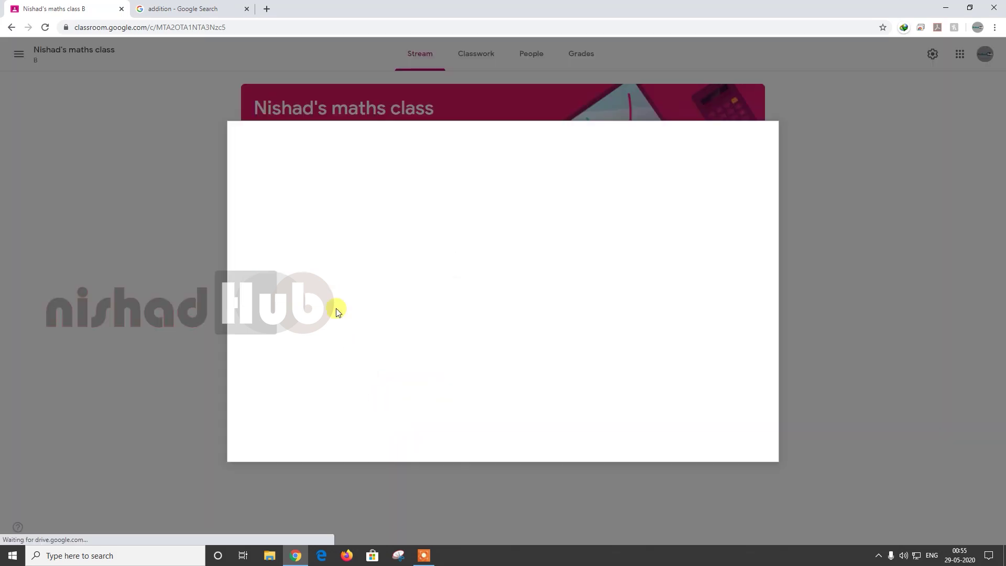
left_click(392, 279)
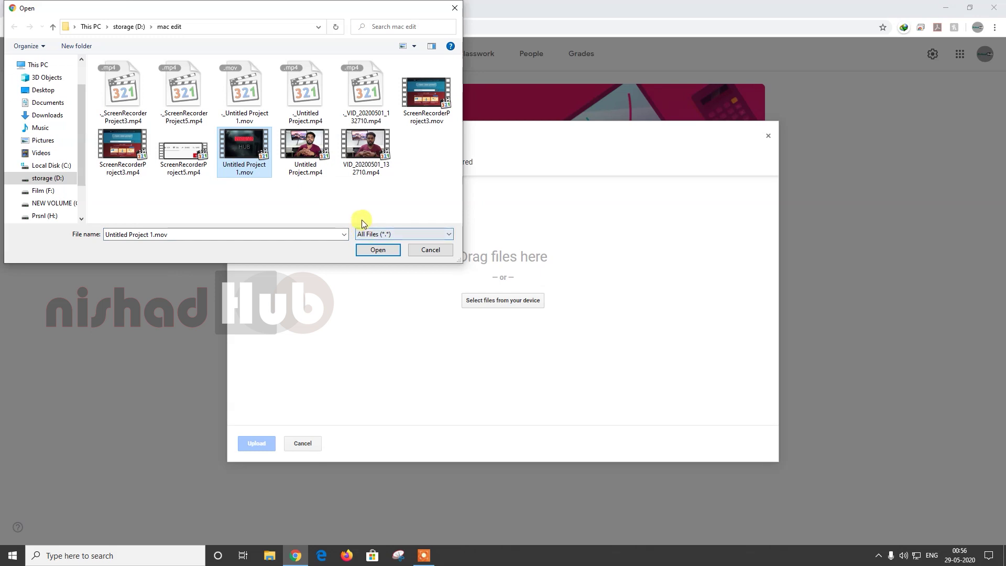
left_click(381, 251)
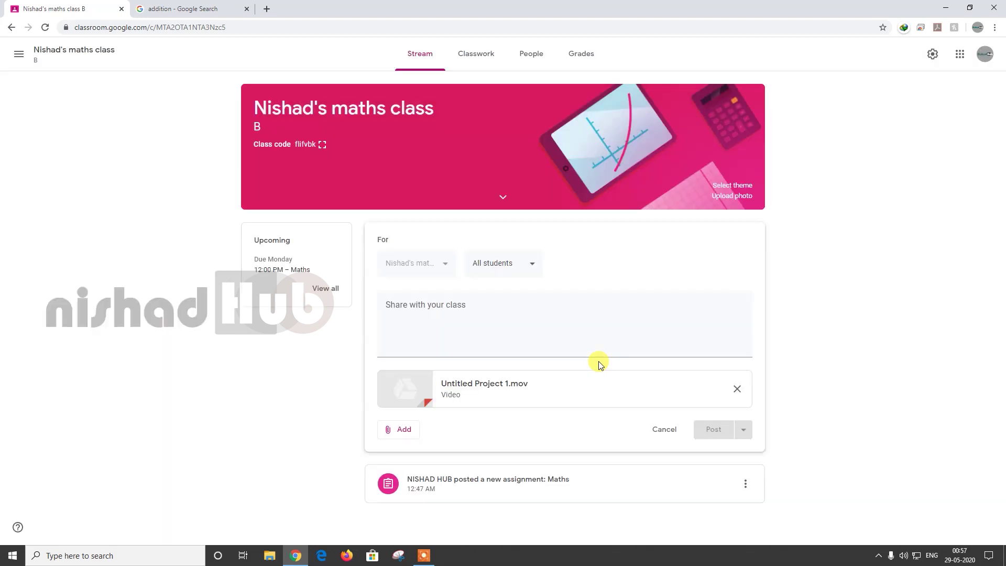
Enter "Addition class 1" as the announcement text and post it immediately with the attached video
left_click(511, 320)
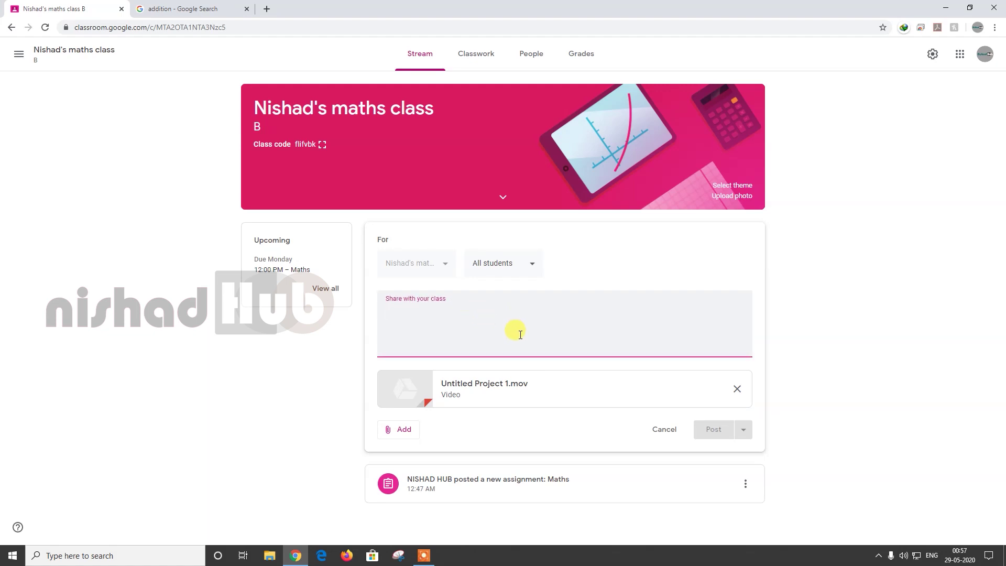
type("Addition class 1")
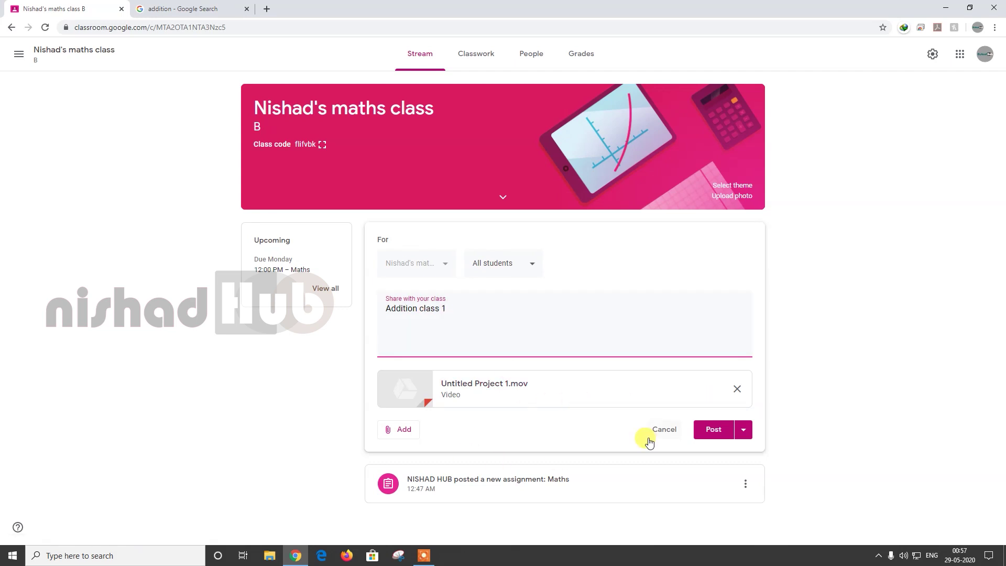
left_click(742, 430)
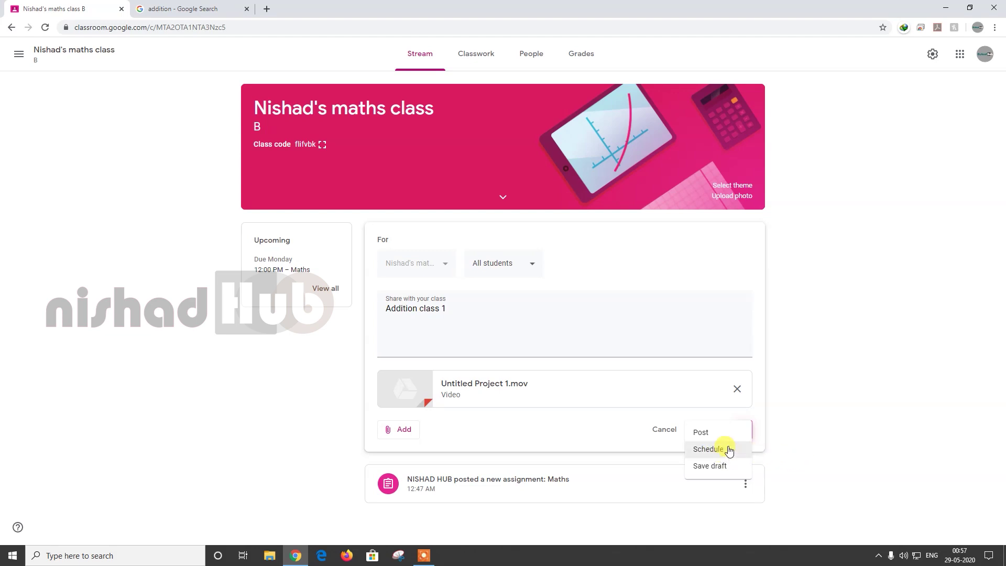
left_click(614, 434)
left_click(710, 434)
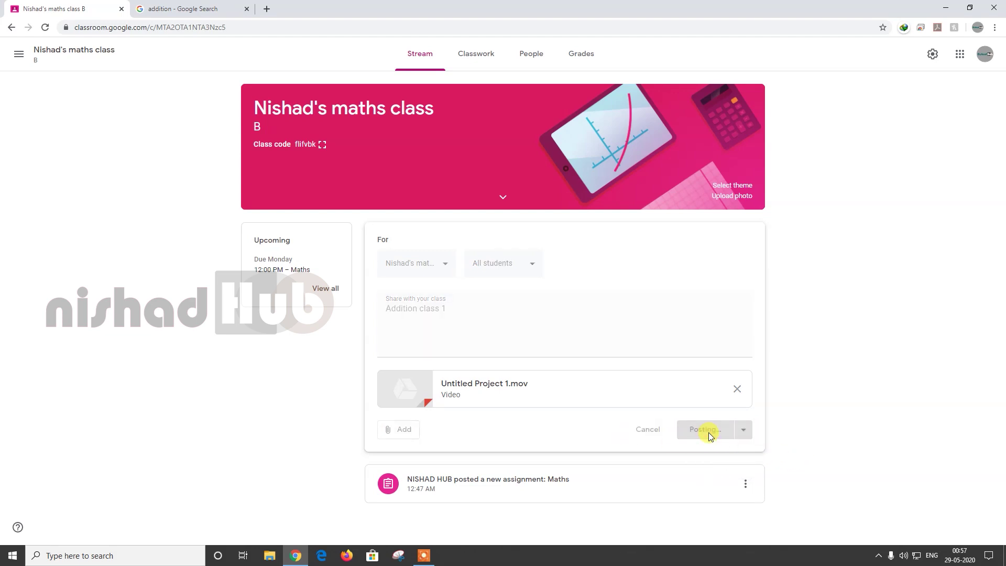
left_click(438, 398)
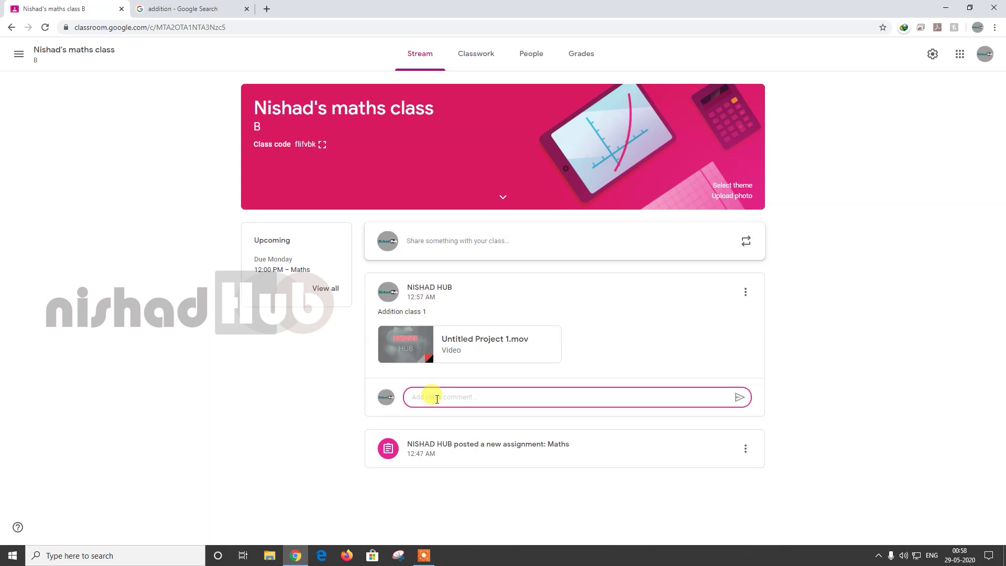
left_click(881, 314)
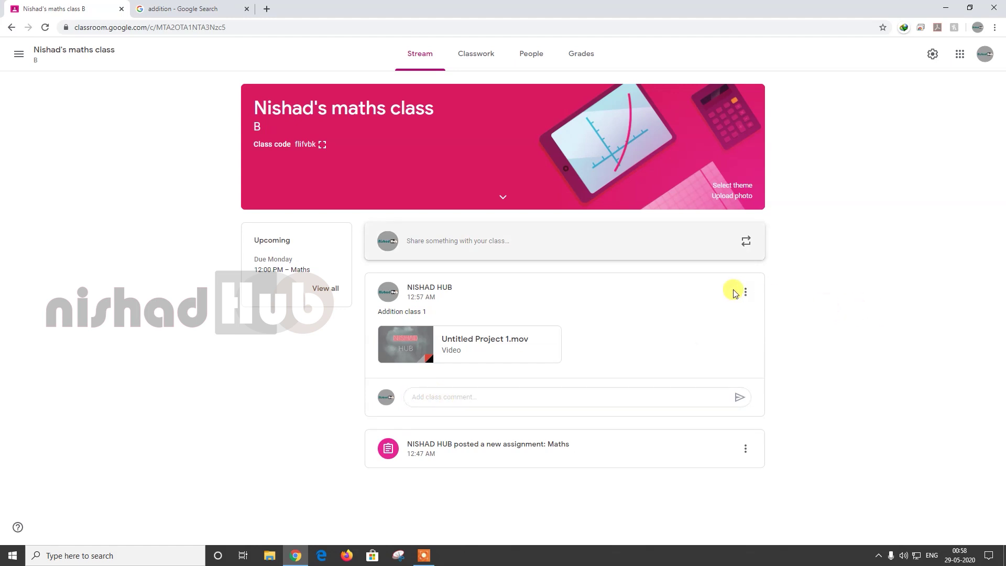
left_click(467, 241)
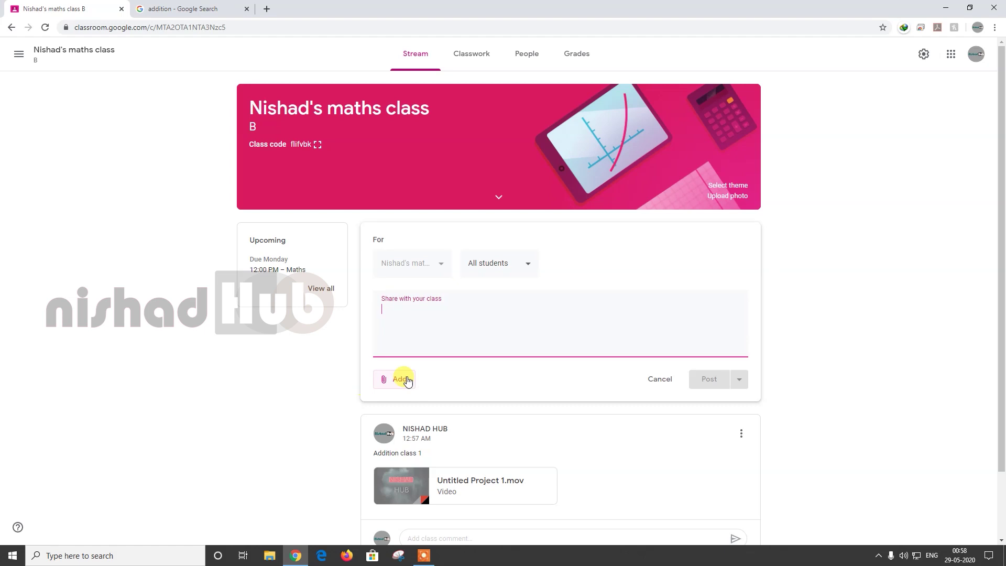
type("gf")
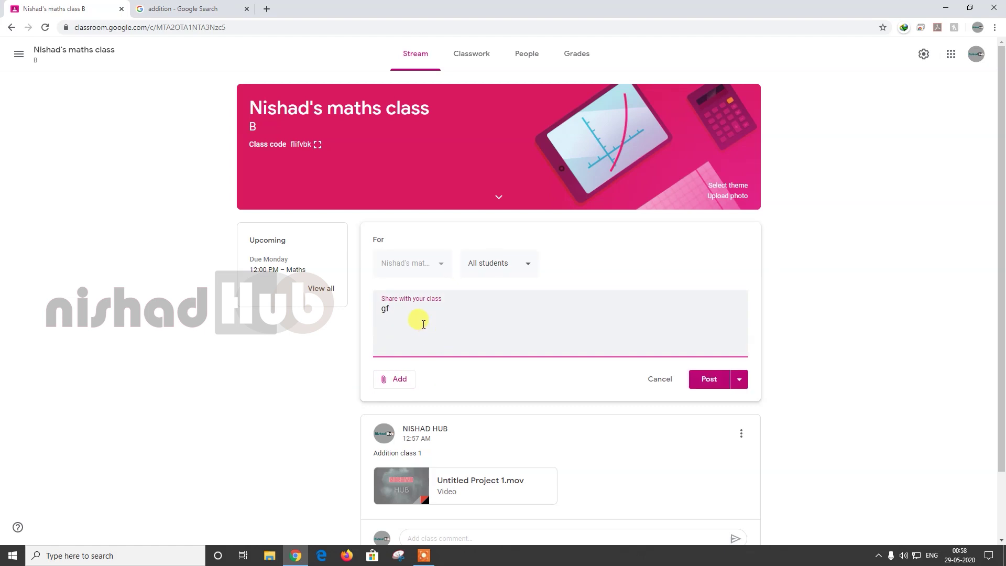
key("BackSpace")
key("BackSpace")
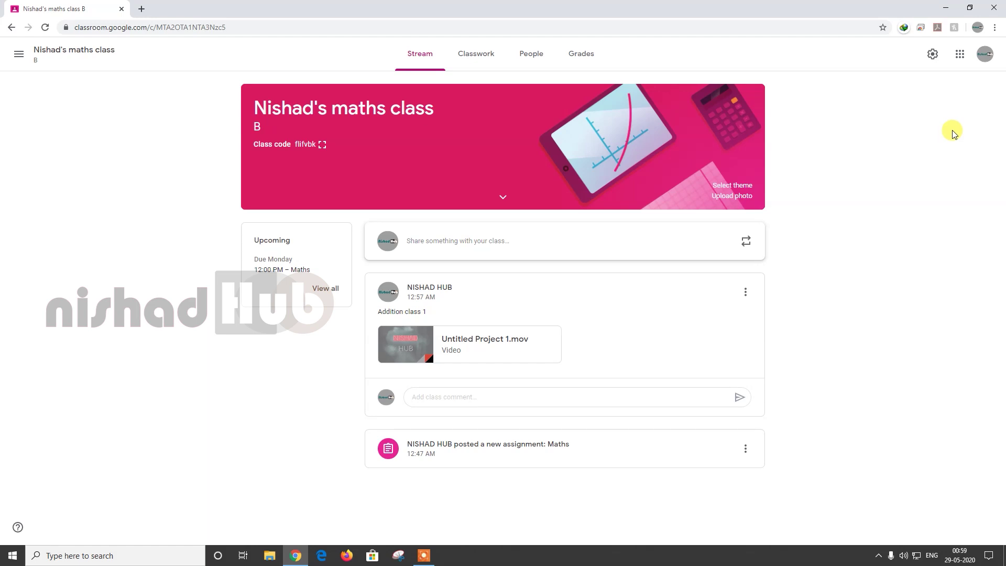
Switch from the class Stream to Google Calendar through the Google apps
left_click(960, 54)
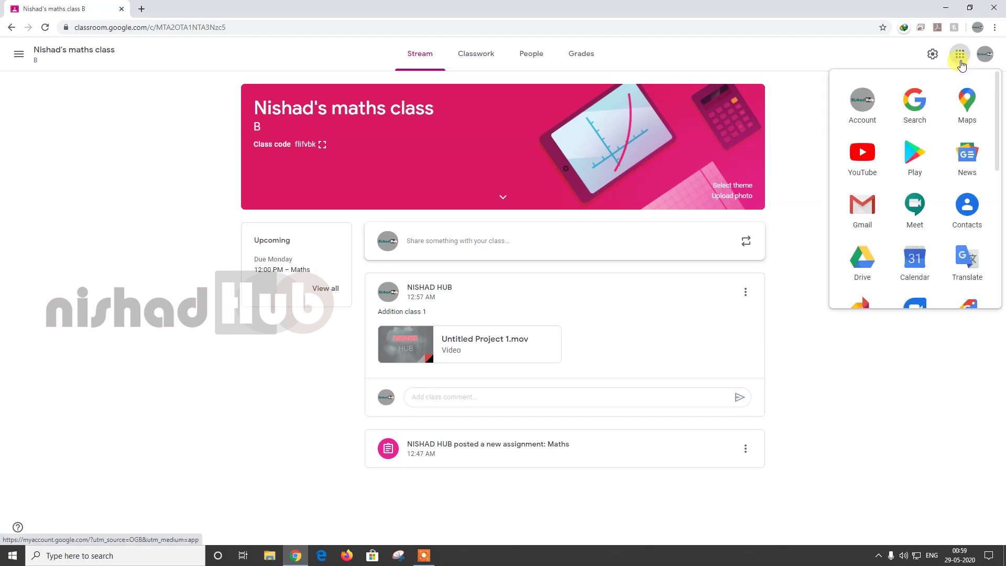
left_click(807, 148)
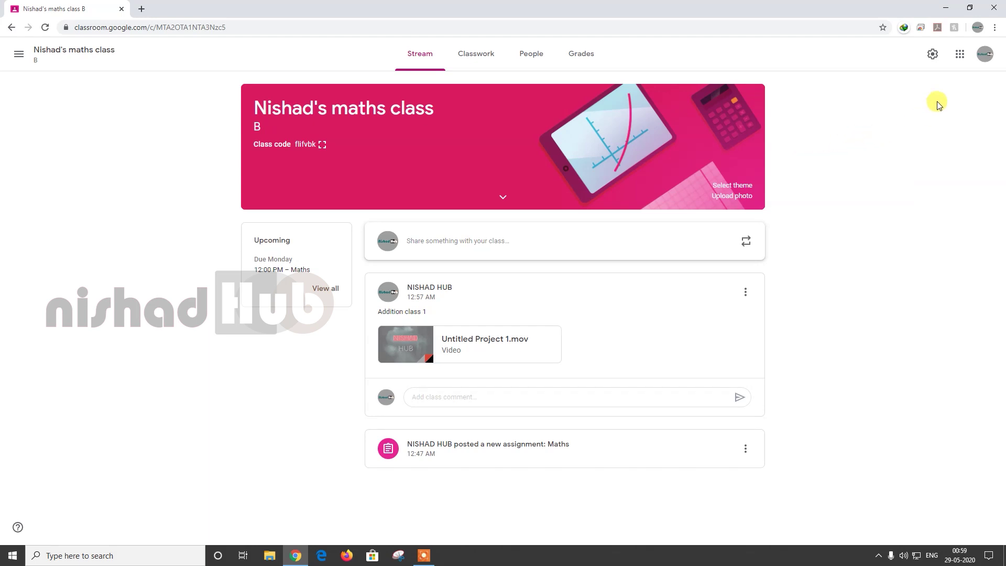
left_click(961, 53)
left_click(807, 103)
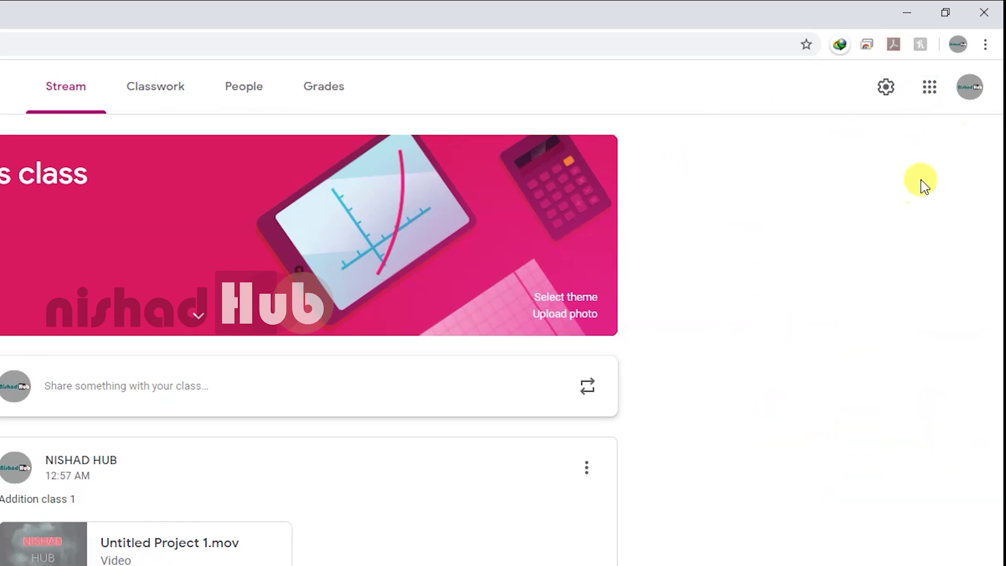
left_click(929, 89)
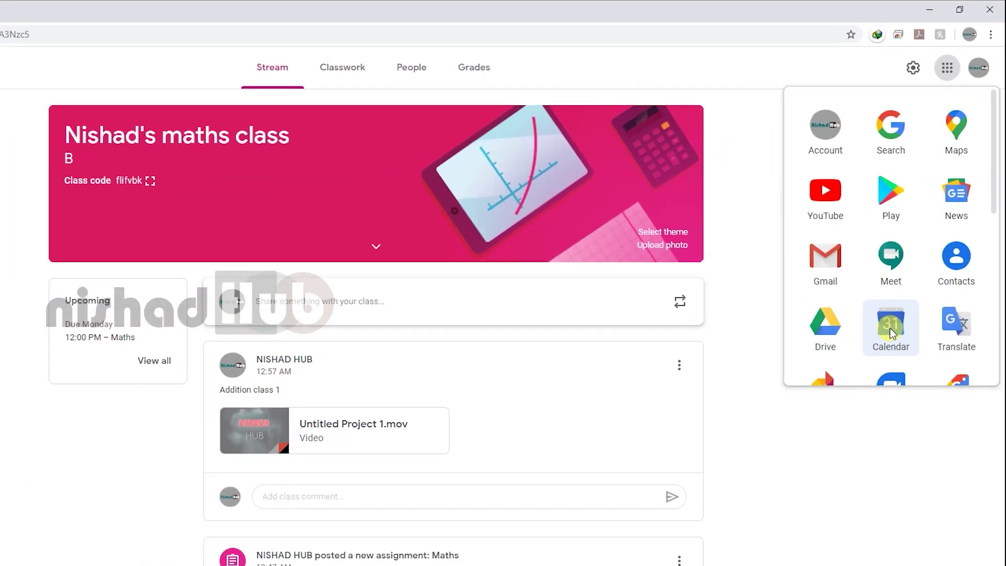
left_click(890, 328)
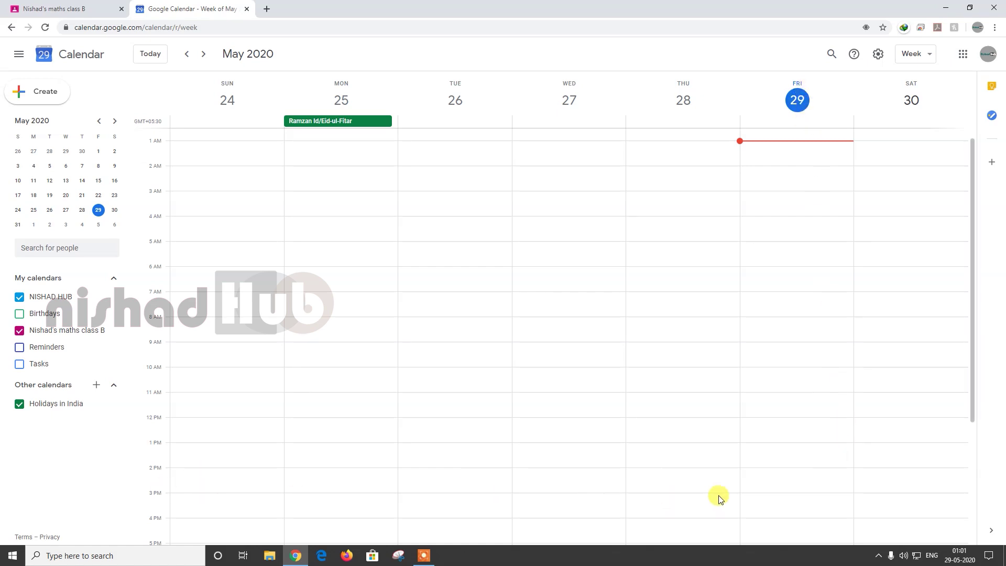
Create an event on Friday, May 29, 2020, from 2:00pm to 3:00pm, titled with the teacher's name and "Class live"
left_click(804, 485)
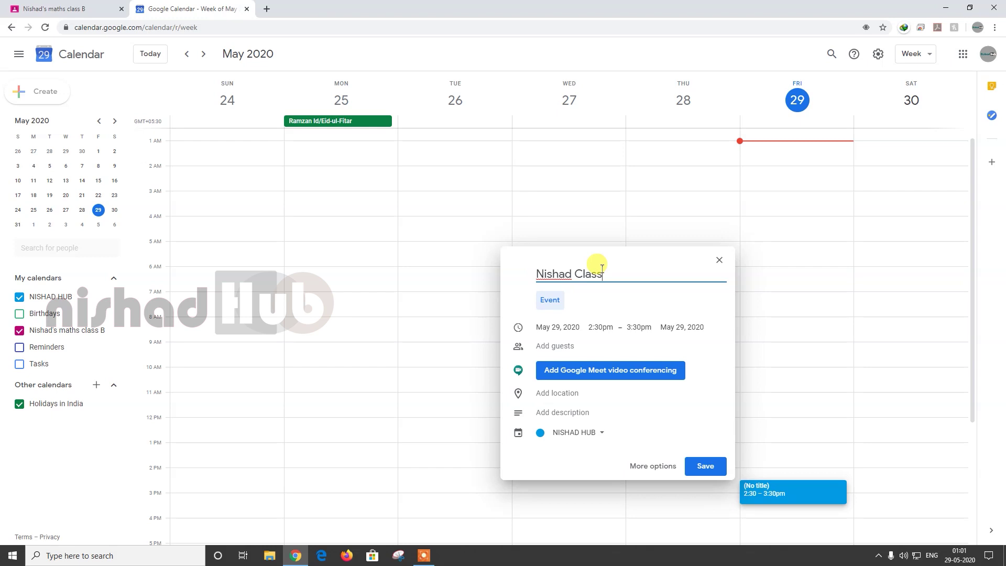
type("ive")
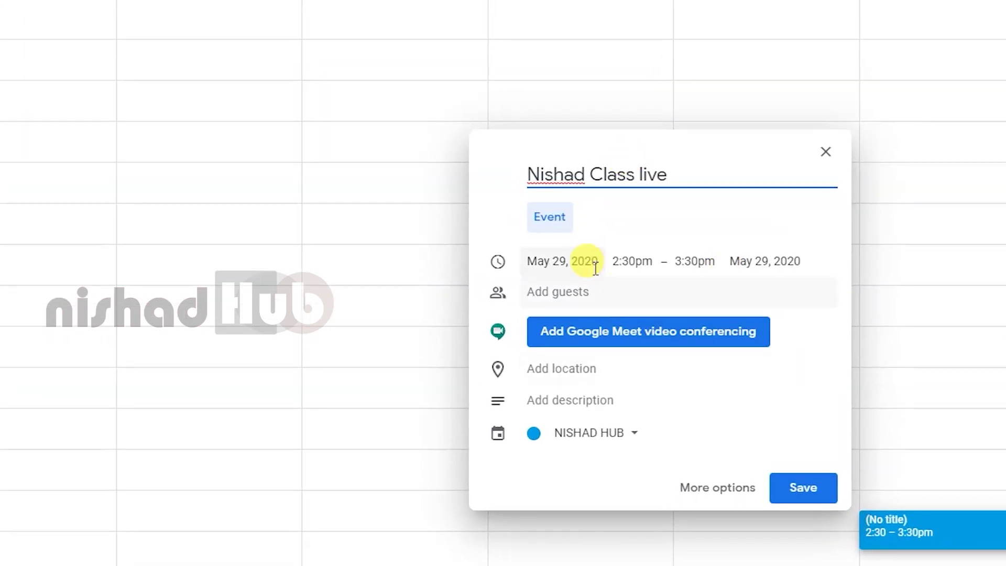
left_click(619, 261)
left_click(639, 260)
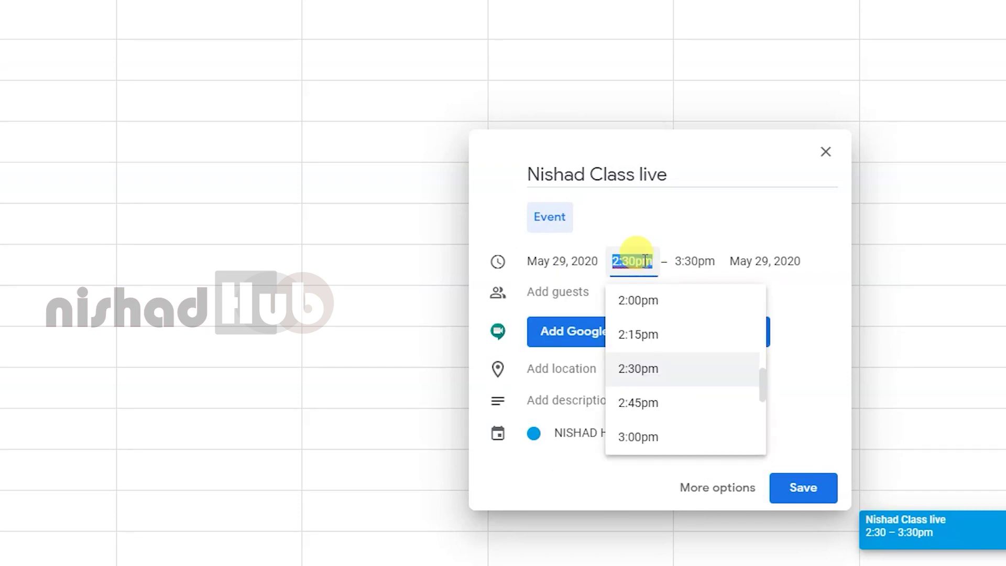
left_click(647, 300)
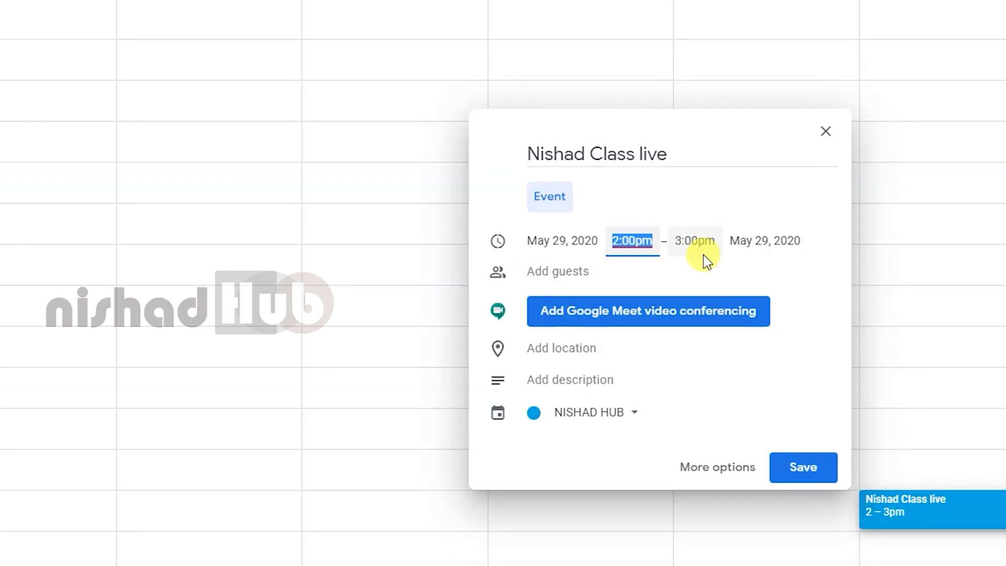
left_click(687, 240)
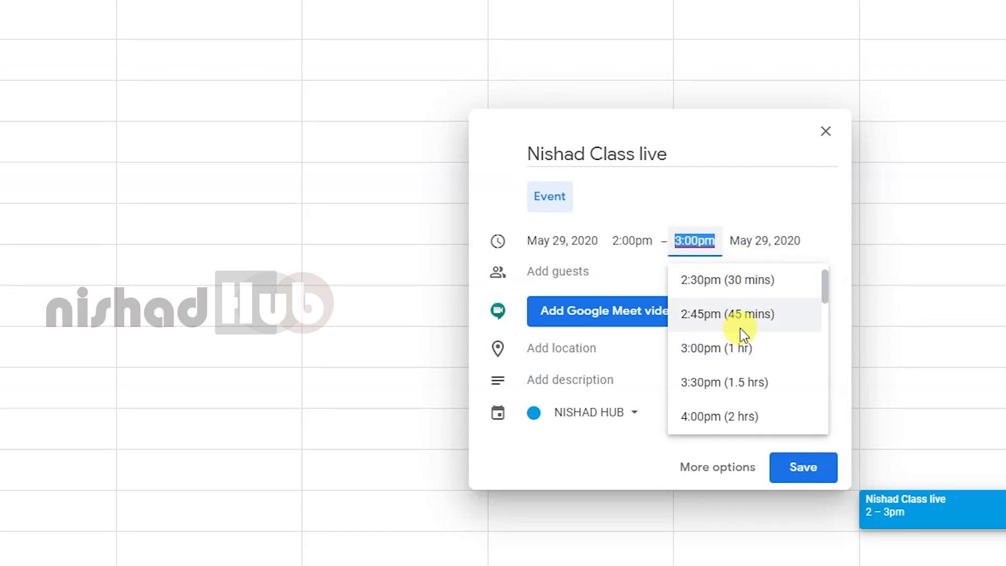
left_click(722, 356)
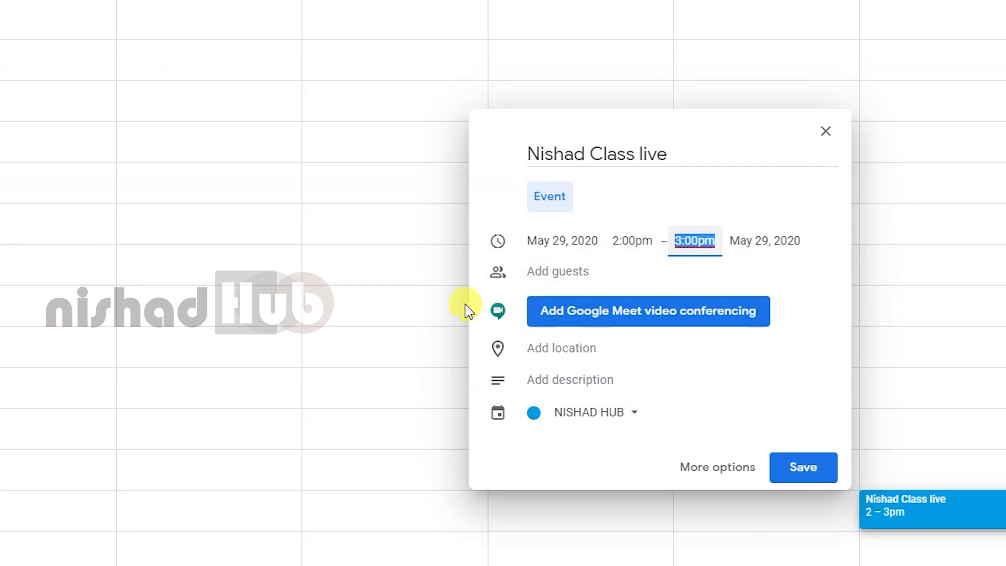
Add Google Meet video conferencing to the live class event, copy its meeting link and save the event
left_click(689, 317)
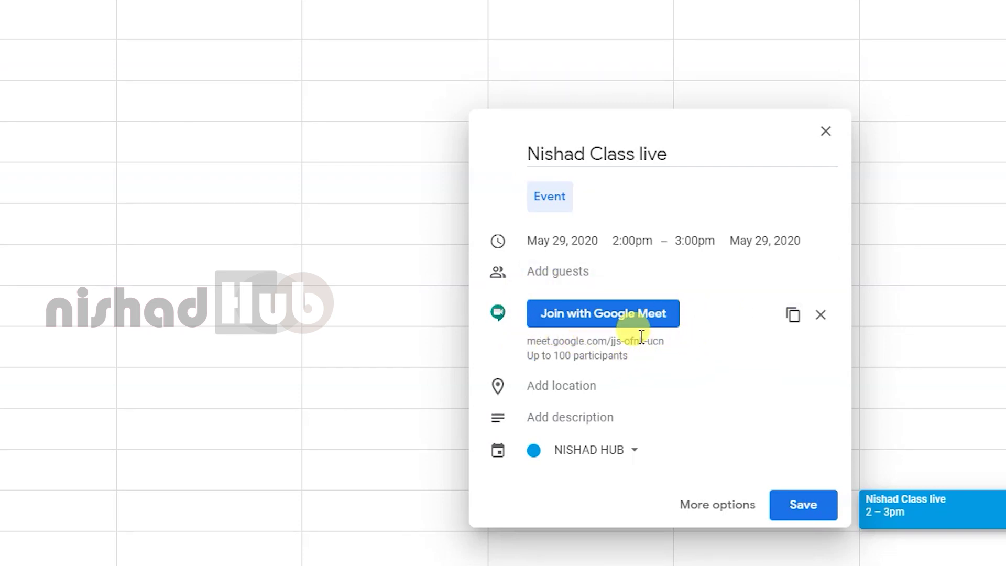
left_click(793, 316)
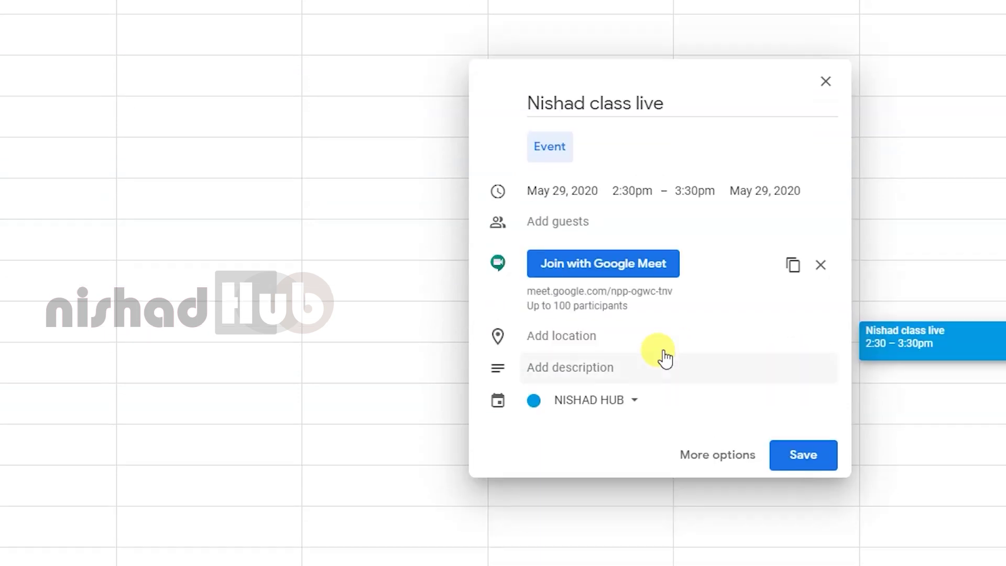
left_click(786, 457)
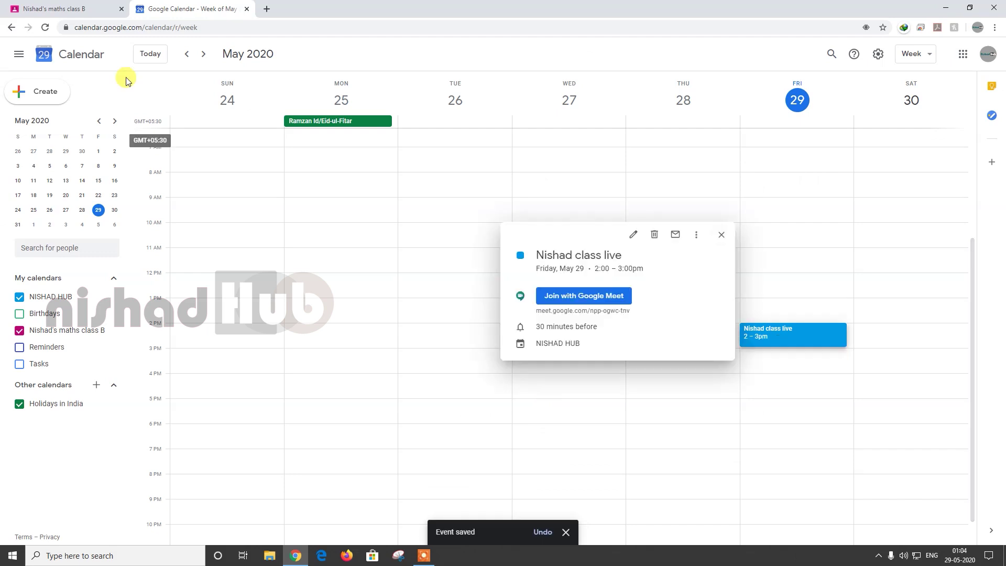
Switch back to the maths class in Google Classroom and draft a Stream announcement reading "join maths class live on 2 pm"
left_click(77, 9)
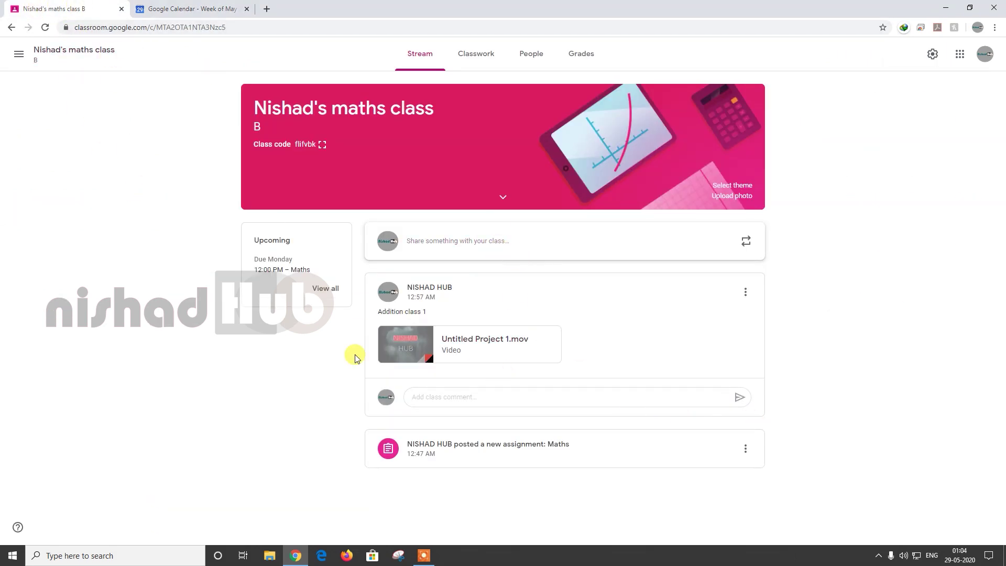
left_click(454, 244)
right_click(409, 323)
left_click(411, 319)
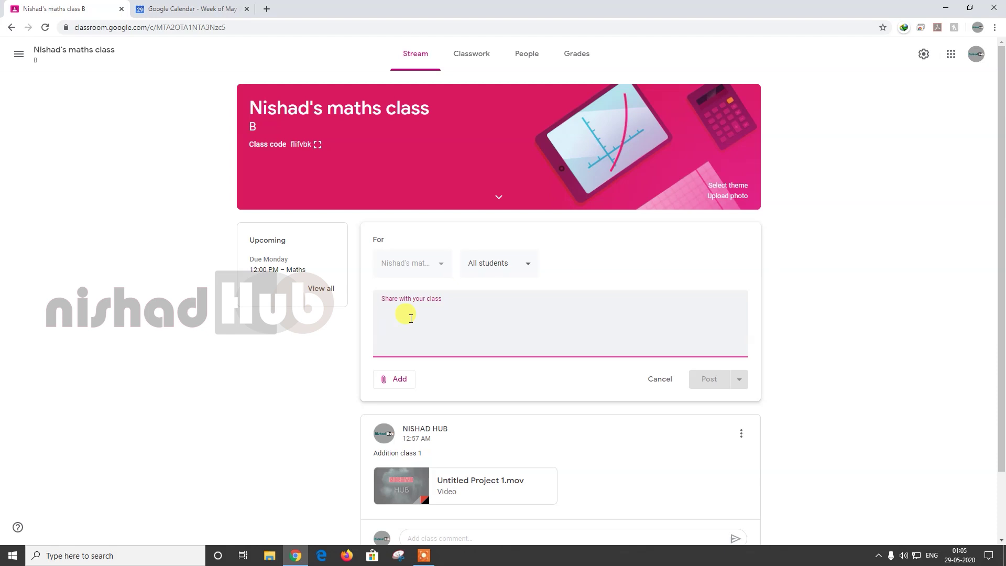
type("join maths class live on 2 pm")
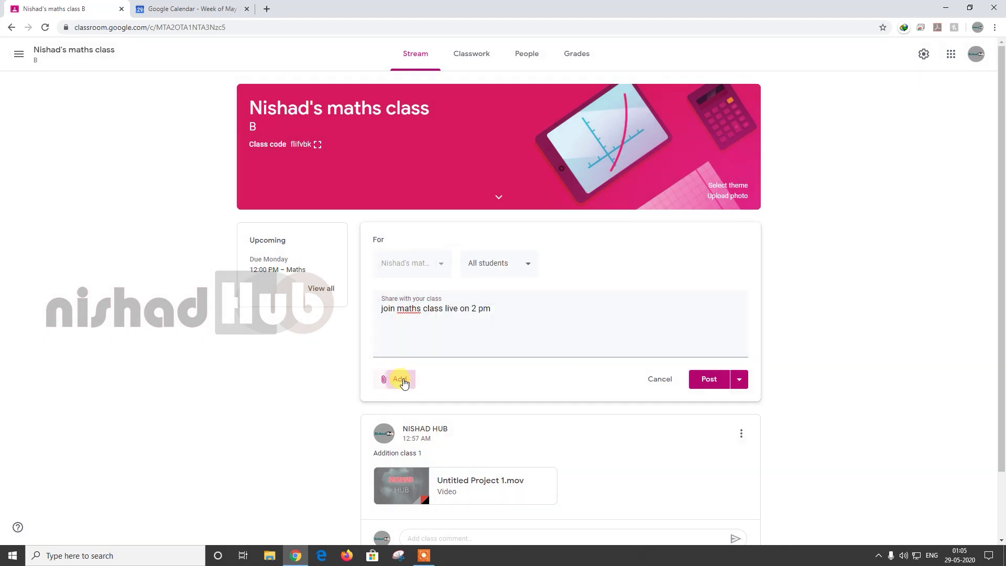
Attach the copied Google Meet link to the live class announcement as a link
left_click(404, 383)
left_click(411, 418)
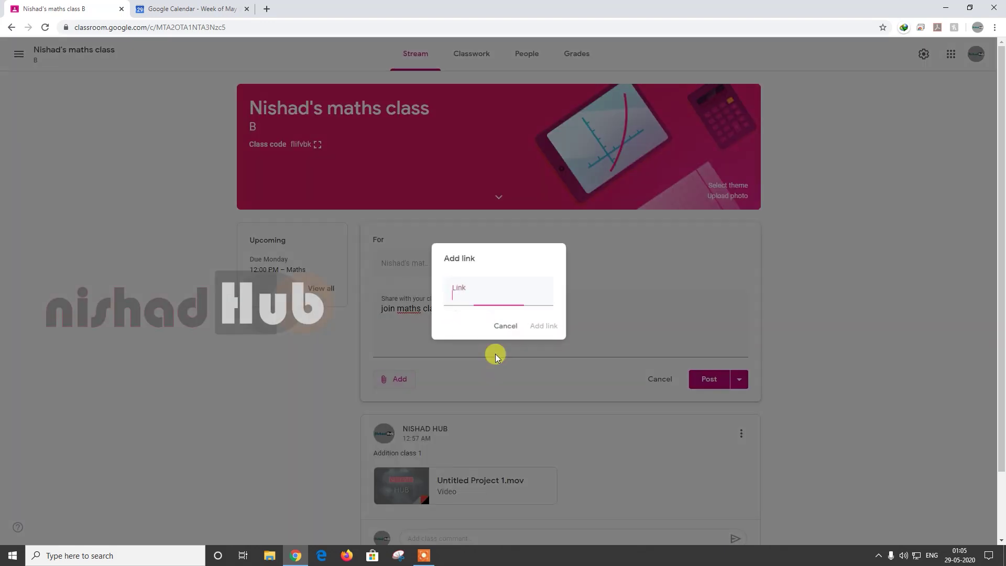
right_click(483, 299)
left_click(507, 378)
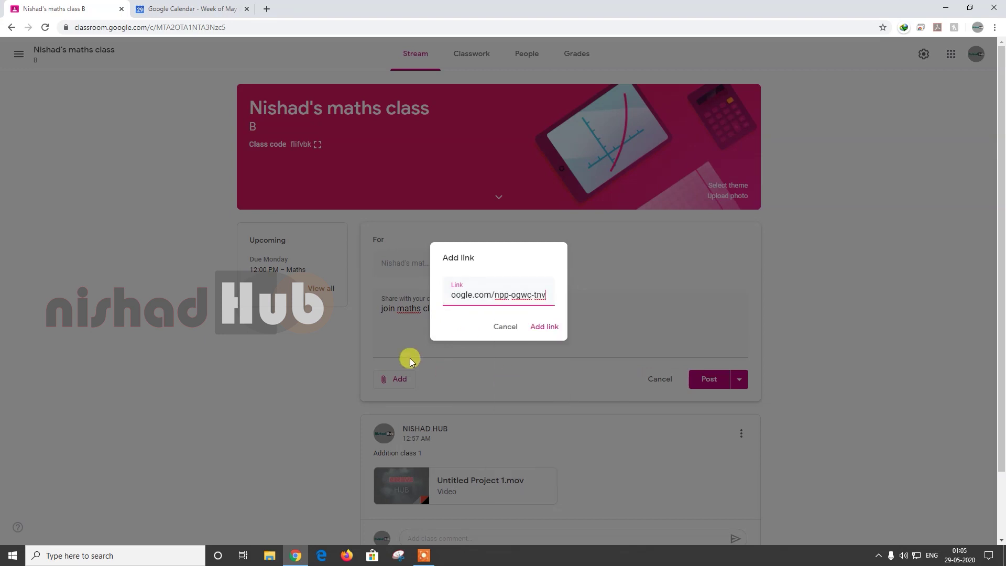
left_click(541, 327)
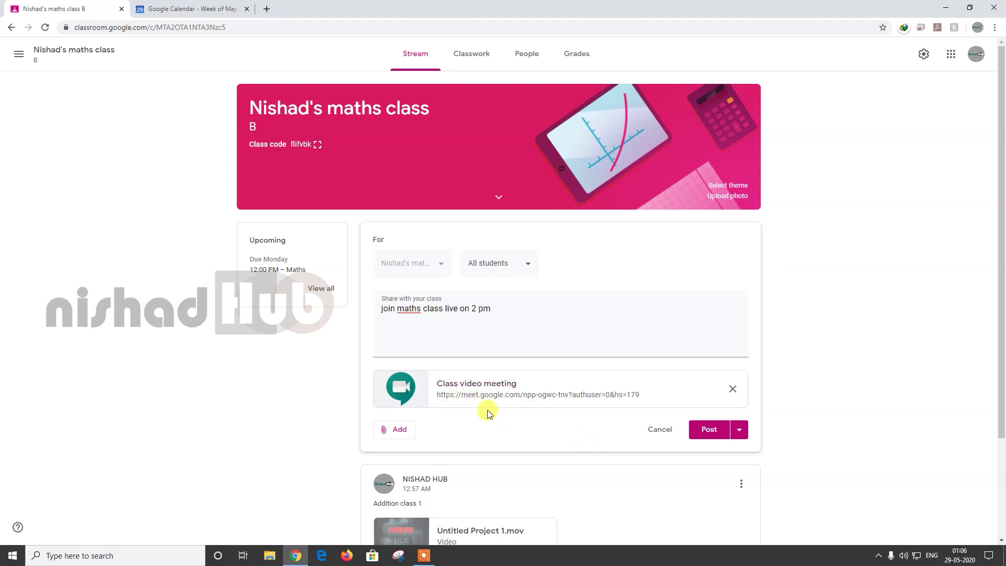
Post the live class announcement with its video meeting link immediately to all students
left_click(709, 437)
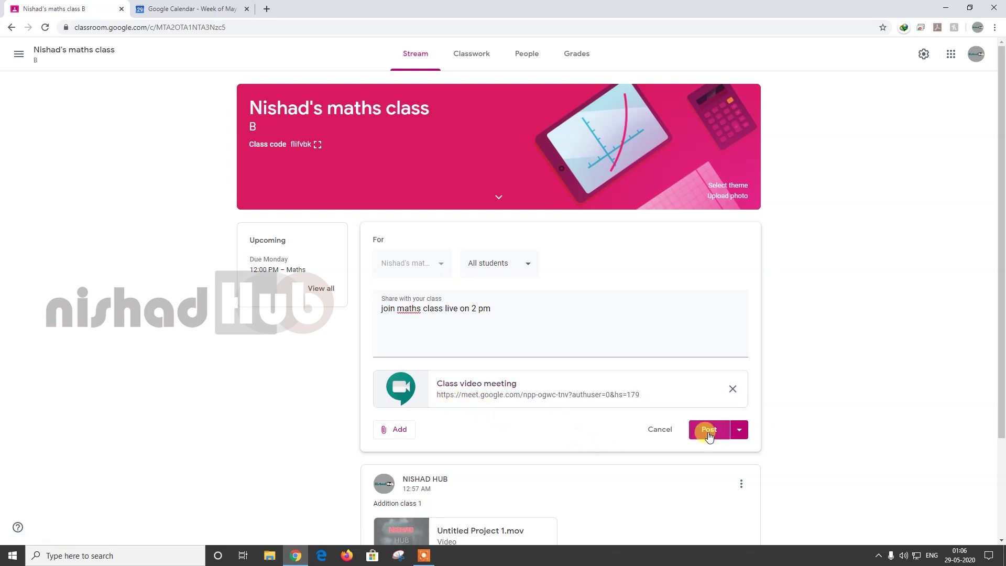
left_click(740, 429)
left_click(713, 432)
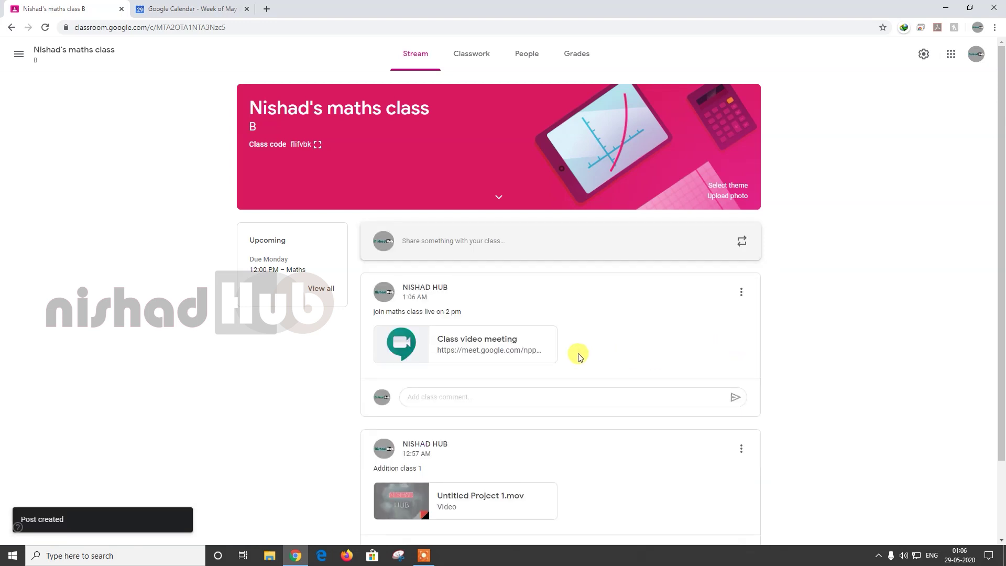